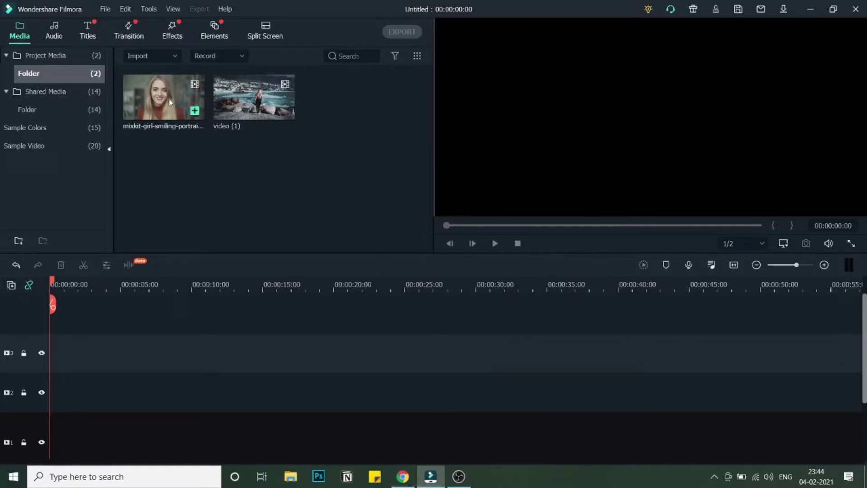
Place the mixkit-girl-smiling-portrait clip at the start of video track 3 and scrub through its footage.
left_click_drag(167, 108, 50, 351)
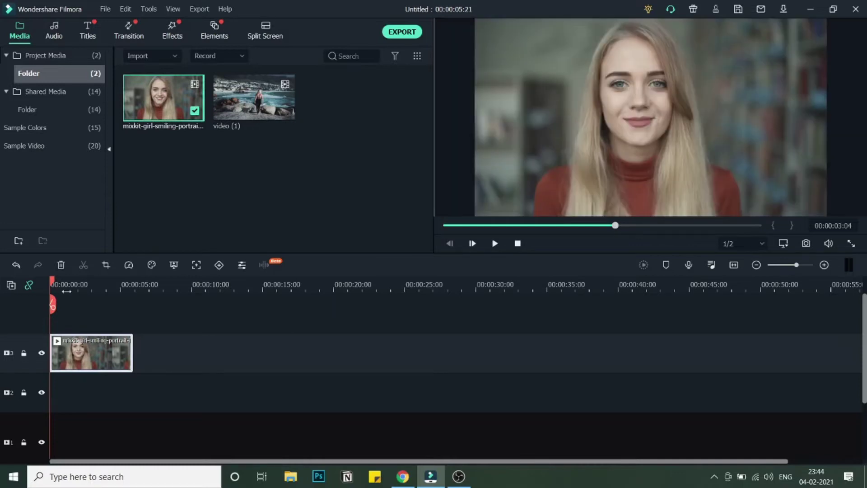
left_click(61, 287)
left_click_drag(73, 289, 126, 306)
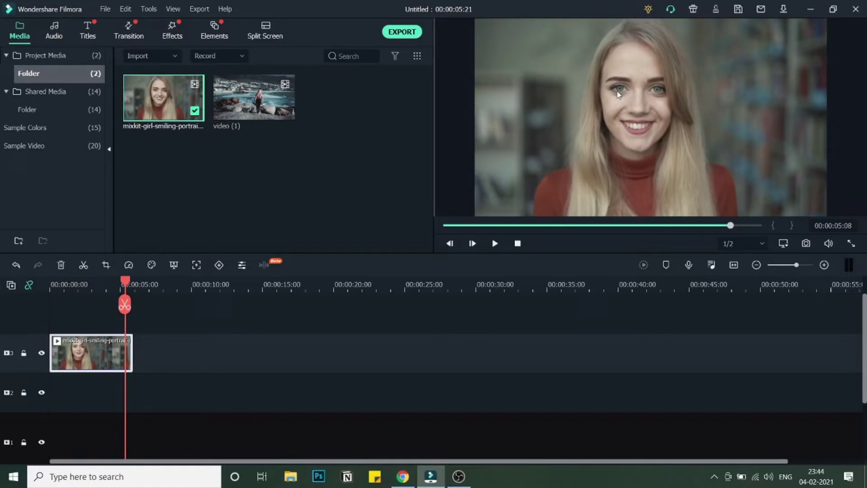
mouse_move(286, 127)
key("Home")
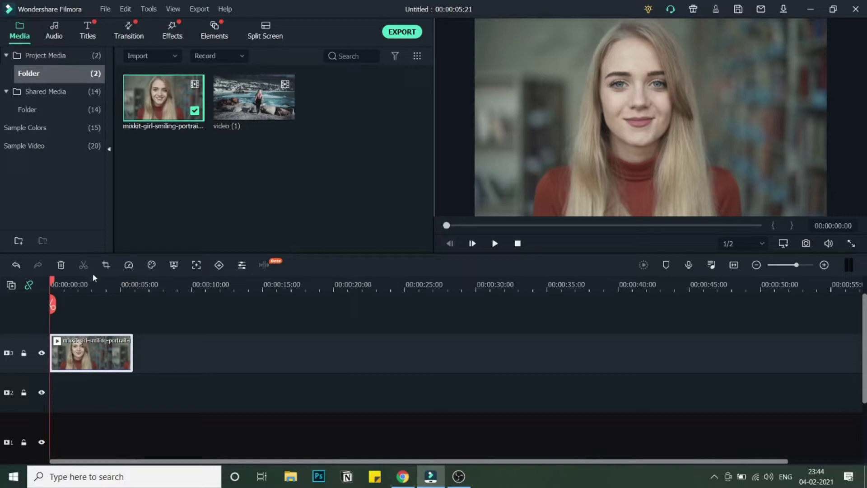
left_click(104, 283)
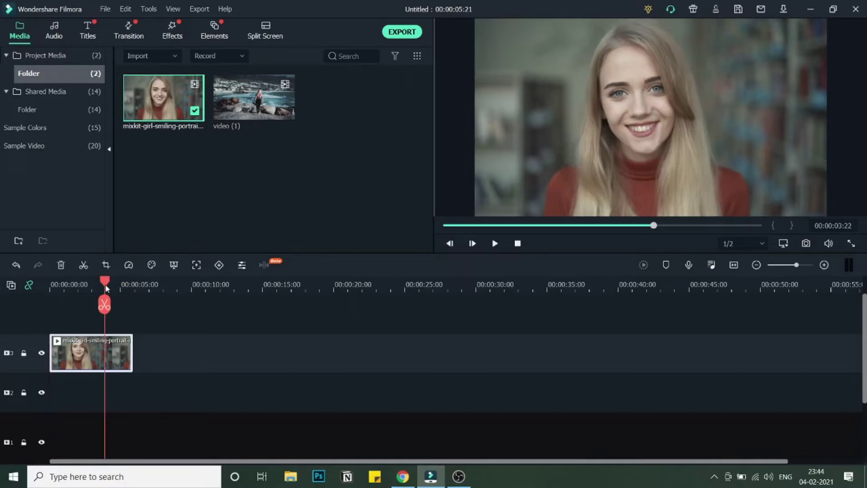
left_click_drag(106, 288, 125, 289)
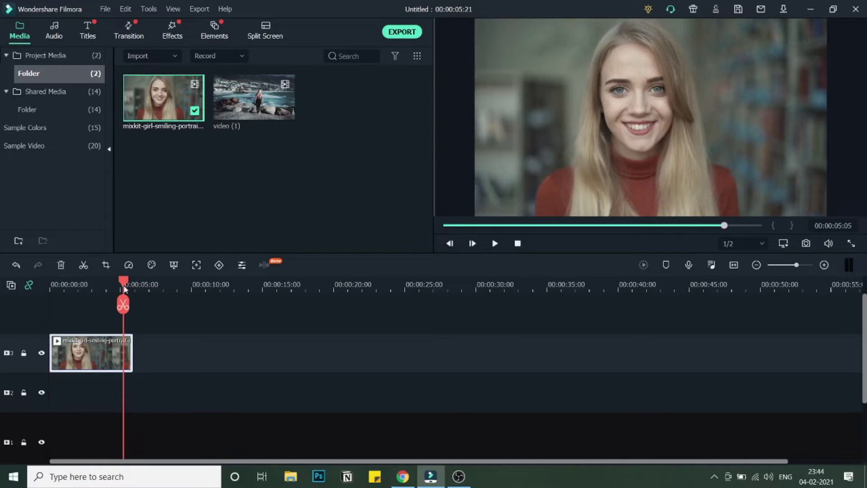
Take a snapshot of the portrait clip's last frame.
key("Home")
key("End")
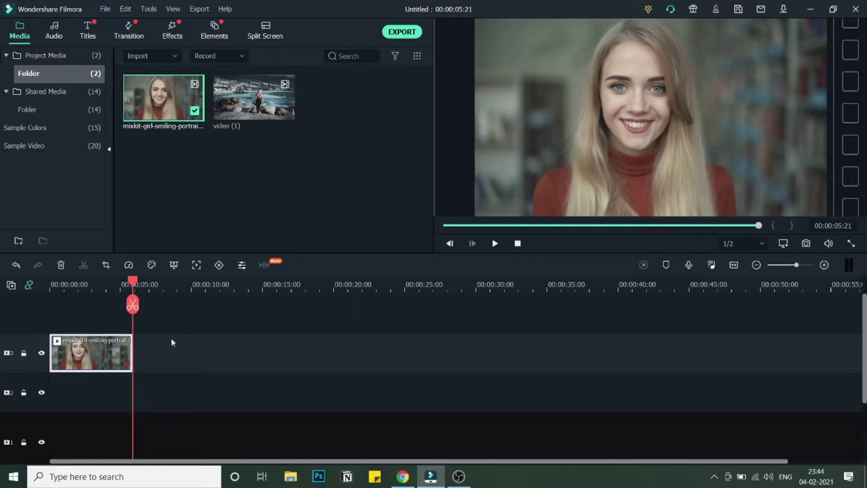
left_click(806, 244)
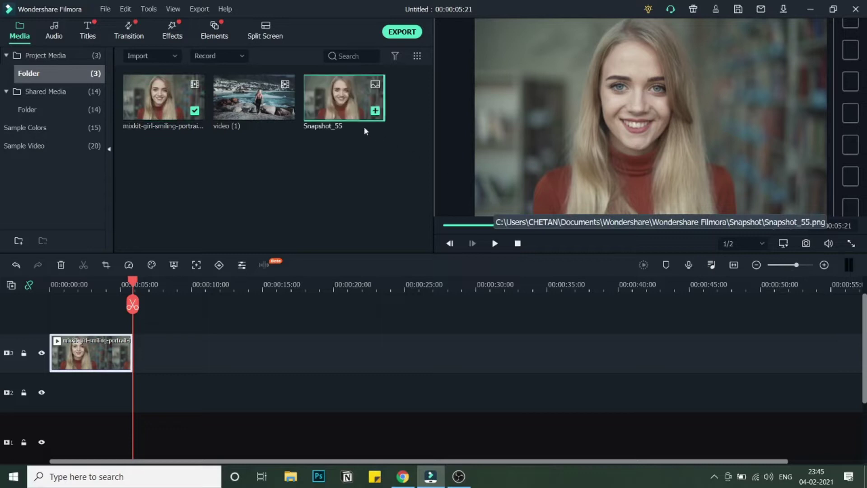
Check the file properties of Snapshot_55, including its storage location.
right_click(348, 102)
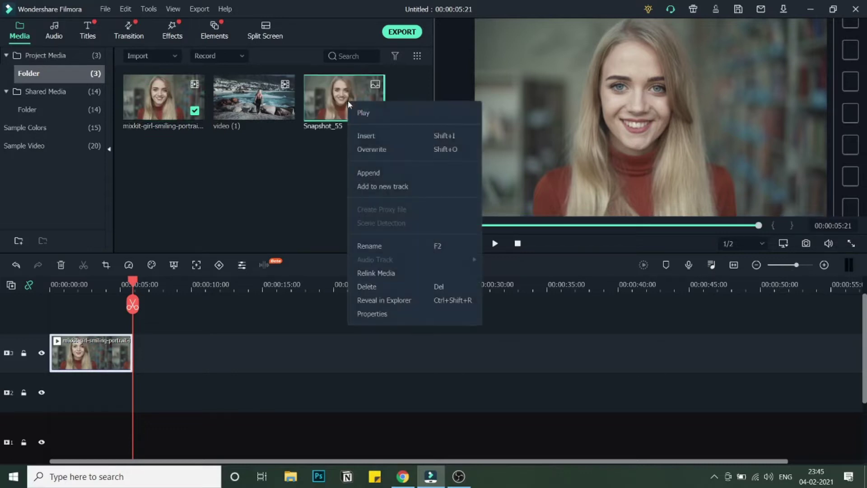
left_click(386, 320)
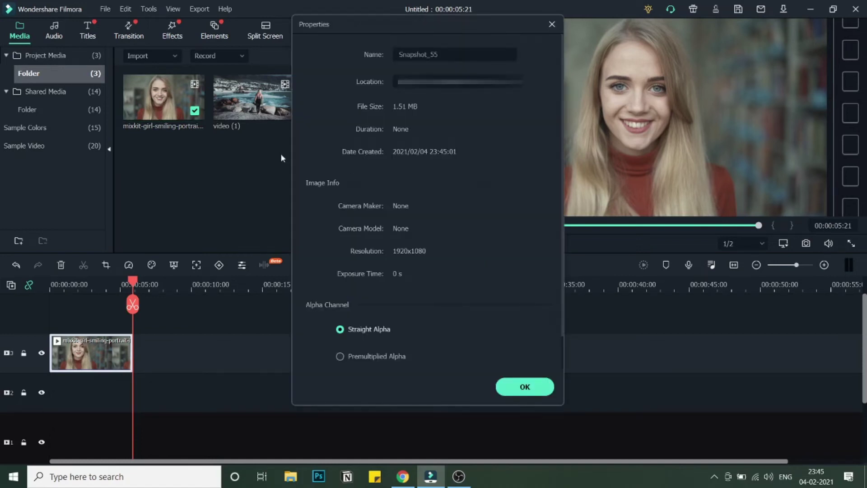
left_click(525, 386)
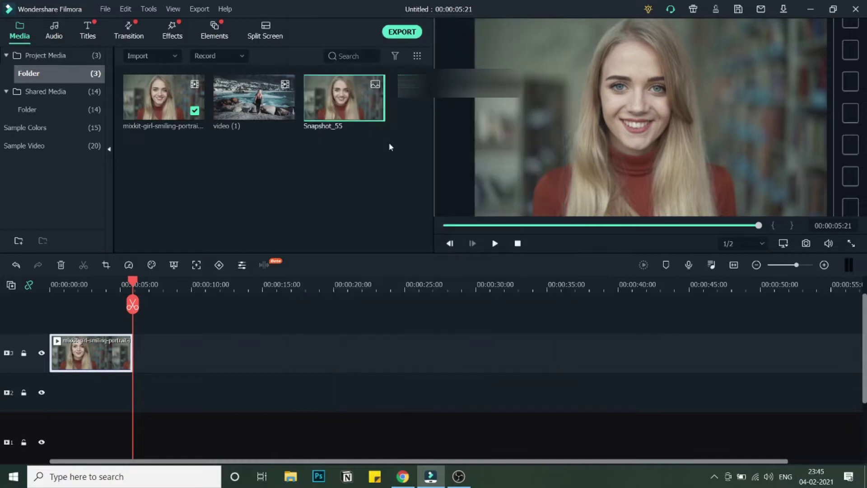
right_click(356, 111)
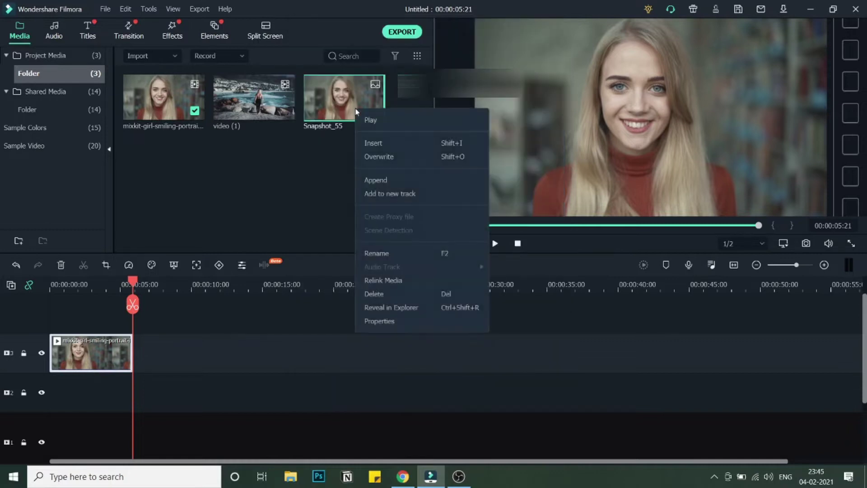
left_click(408, 321)
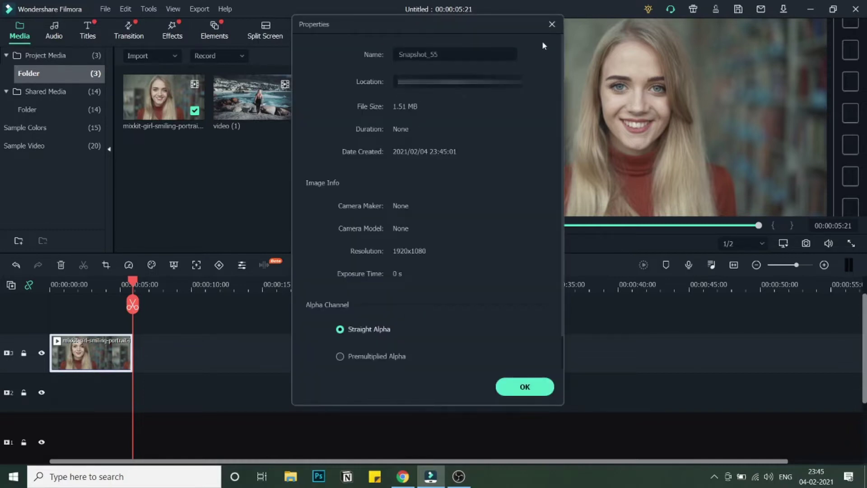
left_click(552, 24)
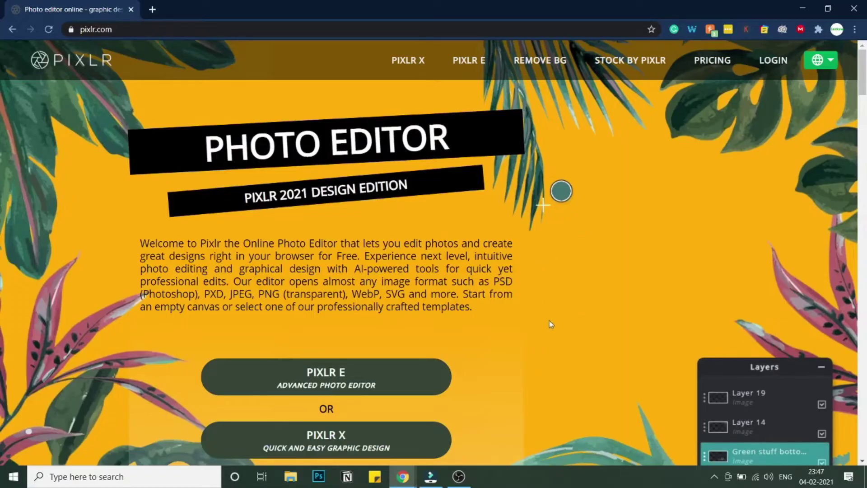
Switch to the pixlr.com page in Chrome and launch the Pixlr E advanced photo editor.
scroll(528, 345, "down", 1)
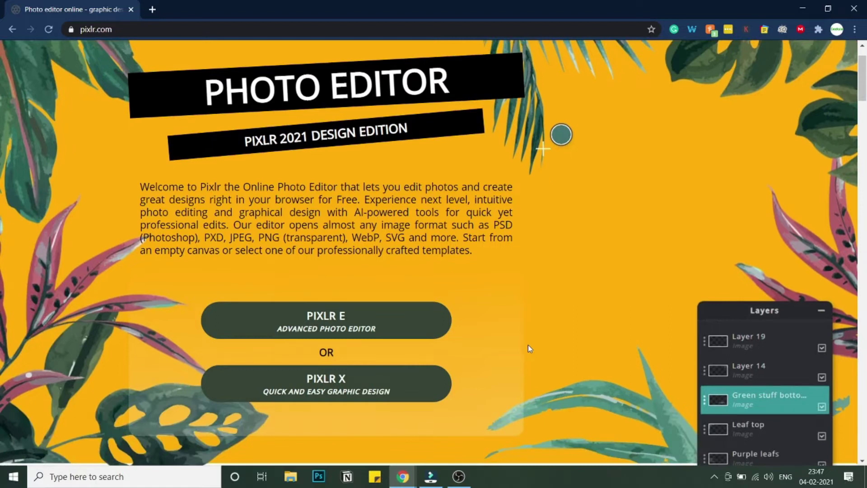
scroll(533, 348, "down", 1)
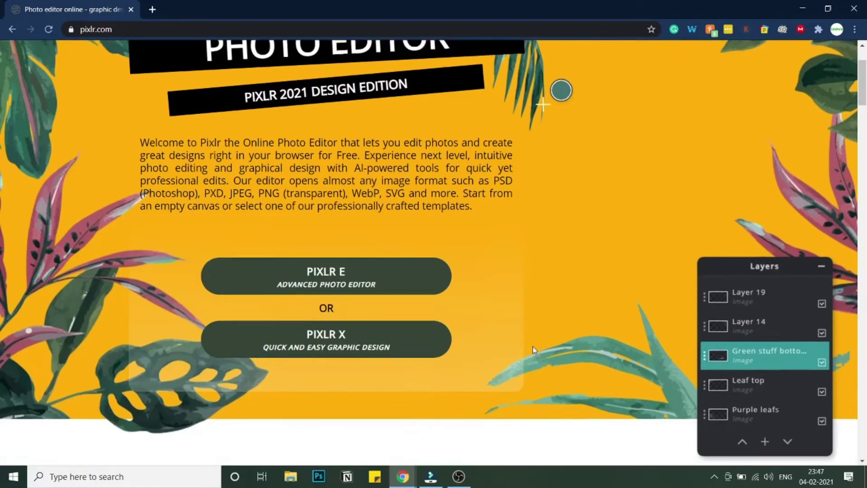
scroll(534, 350, "up", 2)
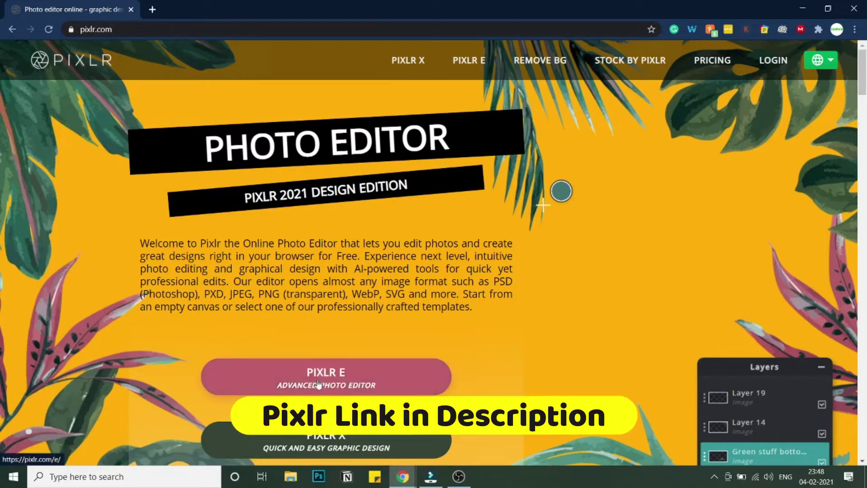
left_click(367, 384)
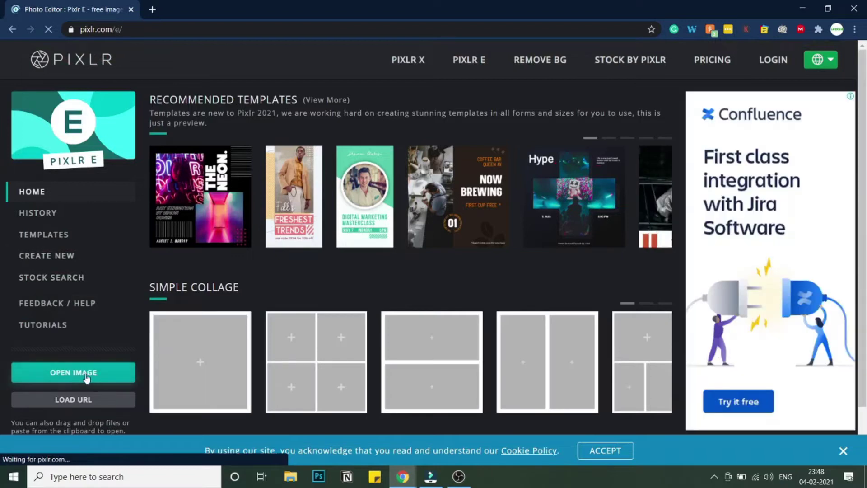
Open the Snapshot_55 image from the Wondershare Filmora Snapshot folder for editing.
left_click(87, 377)
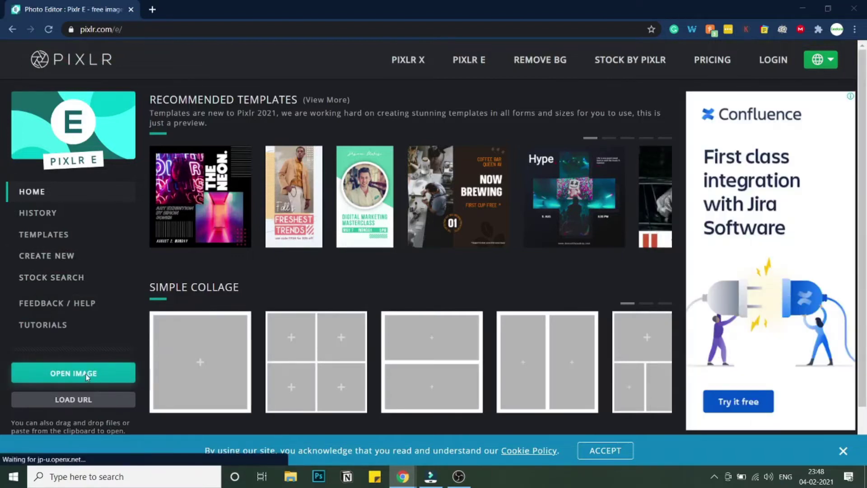
scroll(416, 311, "down", 2)
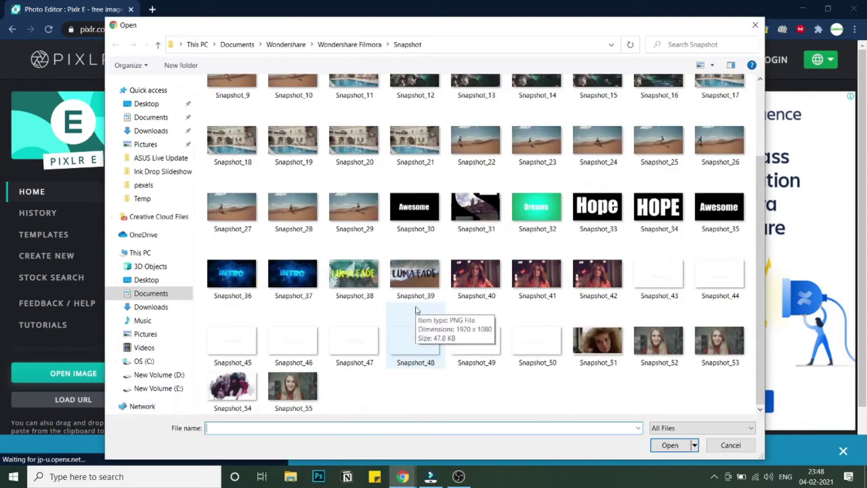
left_click(295, 387)
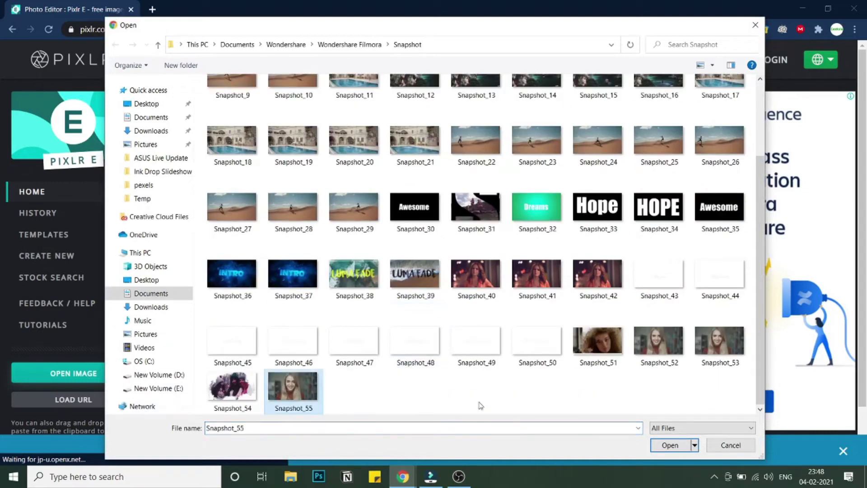
left_click(673, 445)
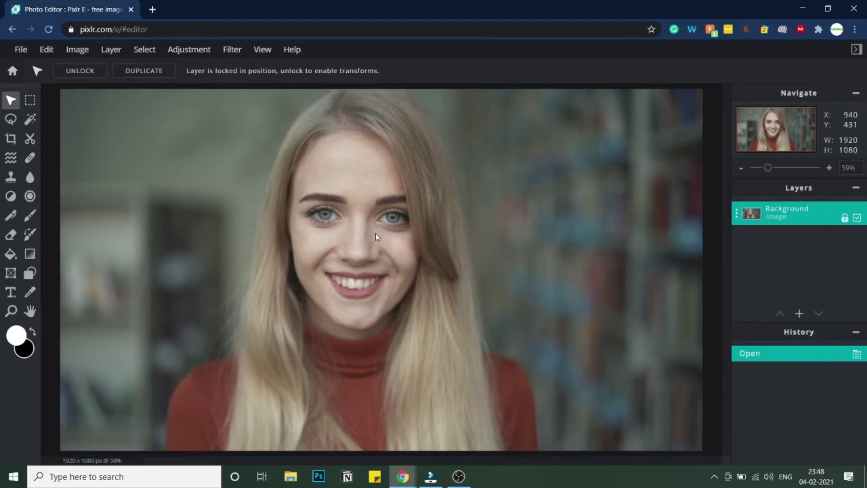
Set up the Cutout tool's draw brush with a 20 px size and 24% softness for work on the eye beside the hair.
scroll(369, 237, "up", 1)
scroll(386, 242, "up", 1)
scroll(386, 241, "up", 1)
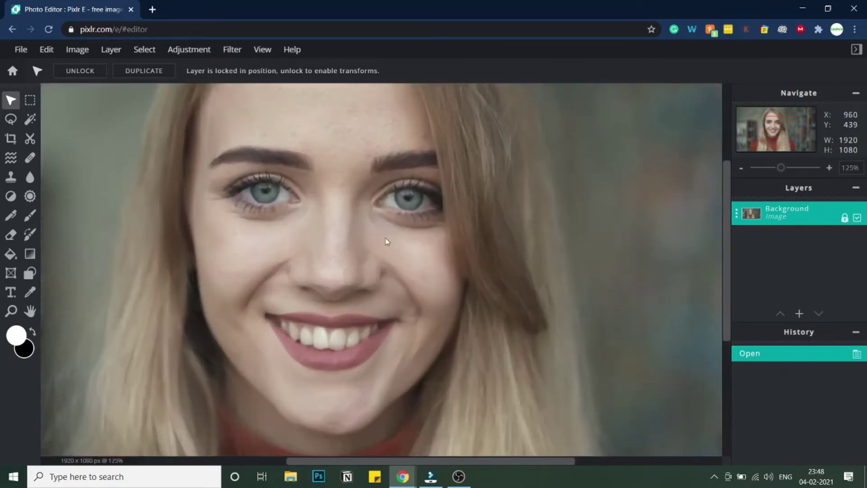
scroll(396, 227, "up", 1)
scroll(395, 226, "up", 4)
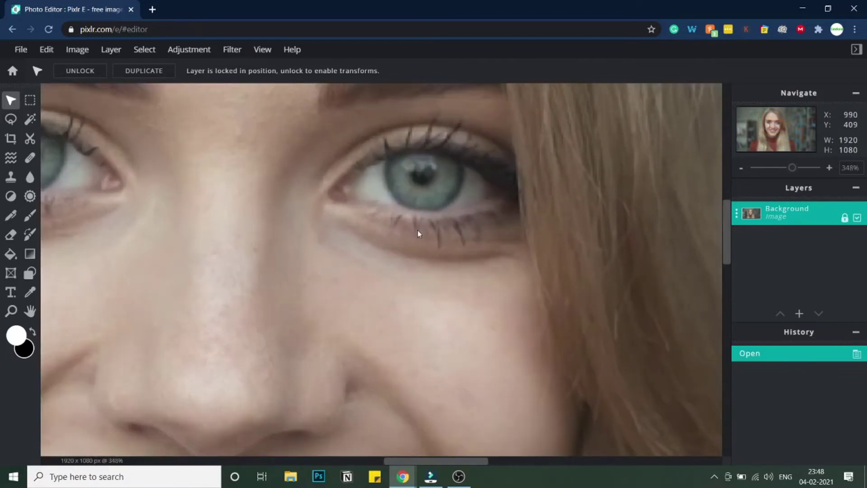
left_click_drag(726, 227, 730, 220)
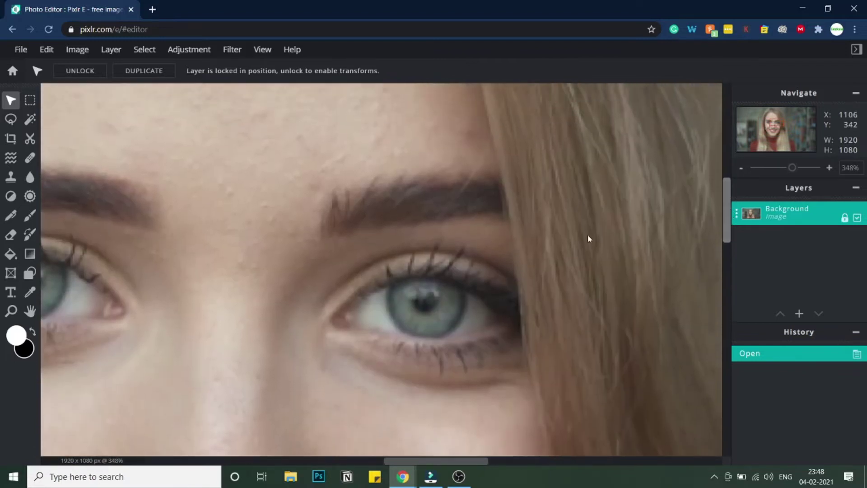
scroll(634, 286, "up", 2)
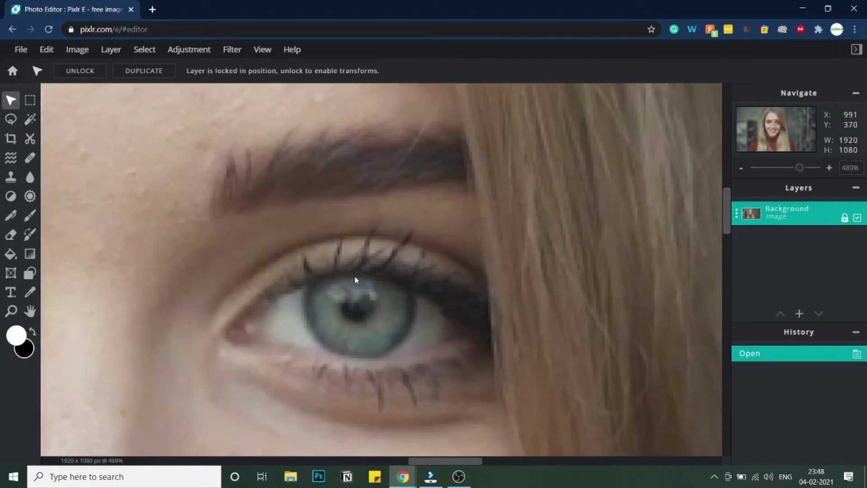
left_click(30, 140)
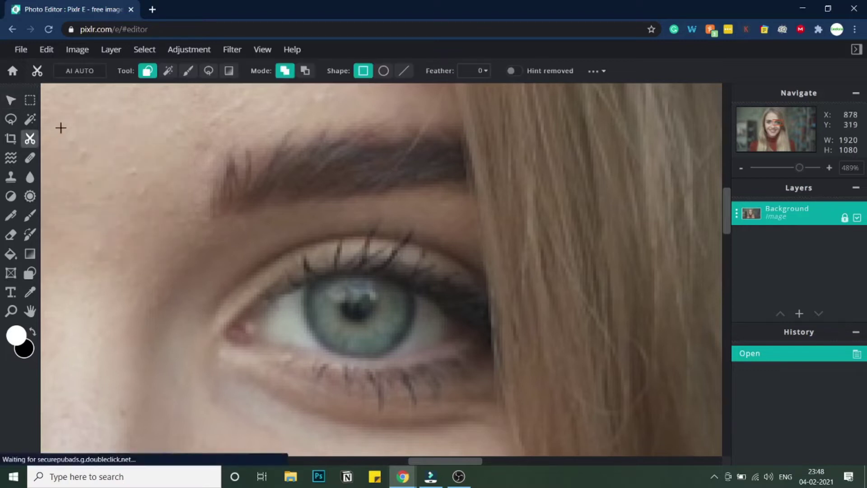
left_click(188, 78)
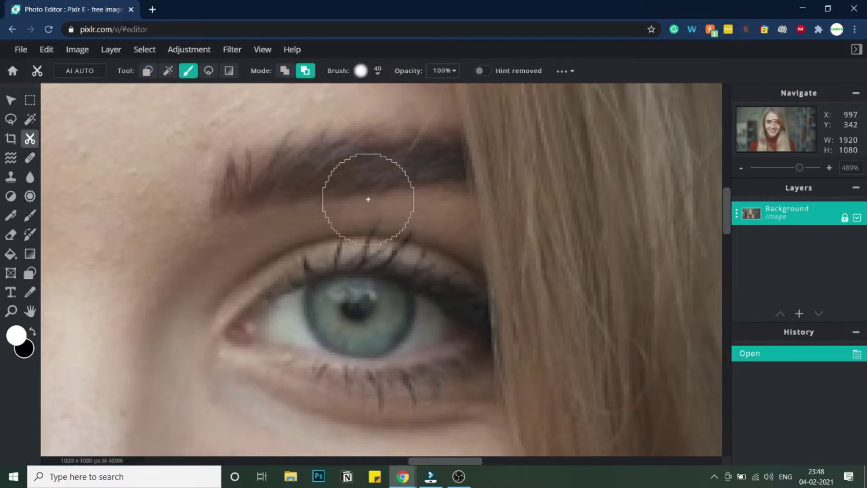
left_click(378, 75)
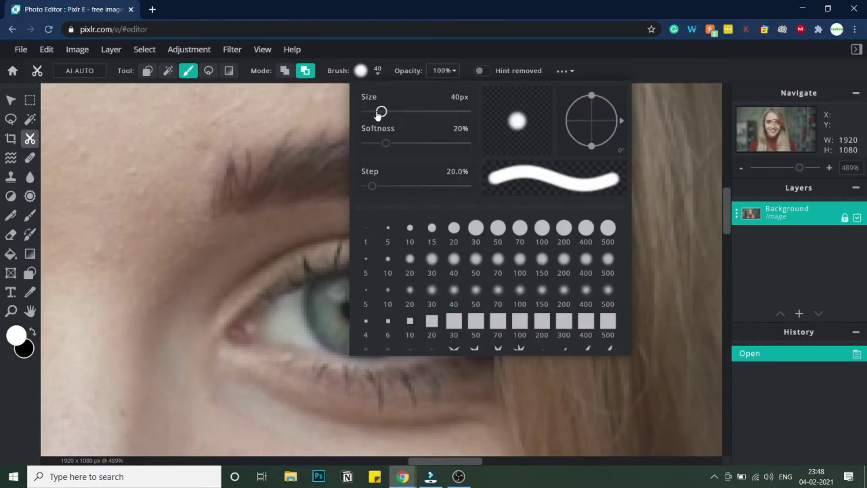
left_click_drag(381, 111, 374, 111)
mouse_move(386, 145)
left_mouse_down()
mouse_move(394, 149)
mouse_move(376, 146)
mouse_move(400, 151)
mouse_move(389, 150)
left_mouse_up()
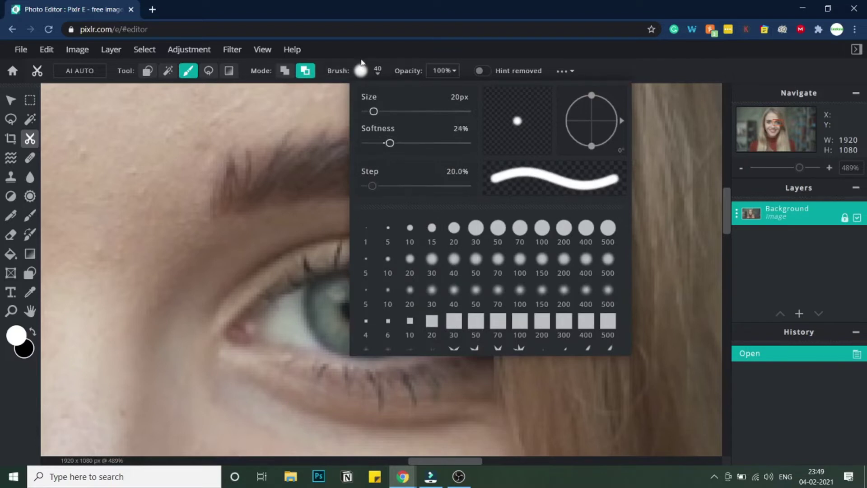
left_click(601, 70)
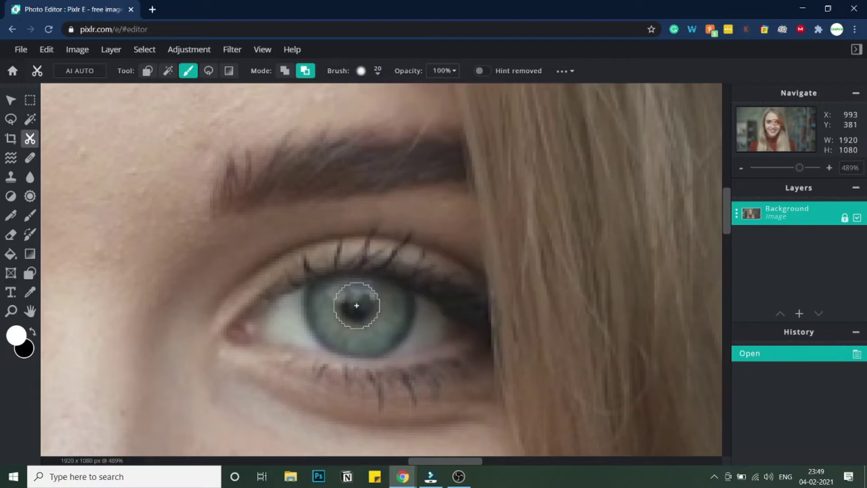
Cut out the pupil of the eye beside the hair with the cutout brush.
left_click(358, 304)
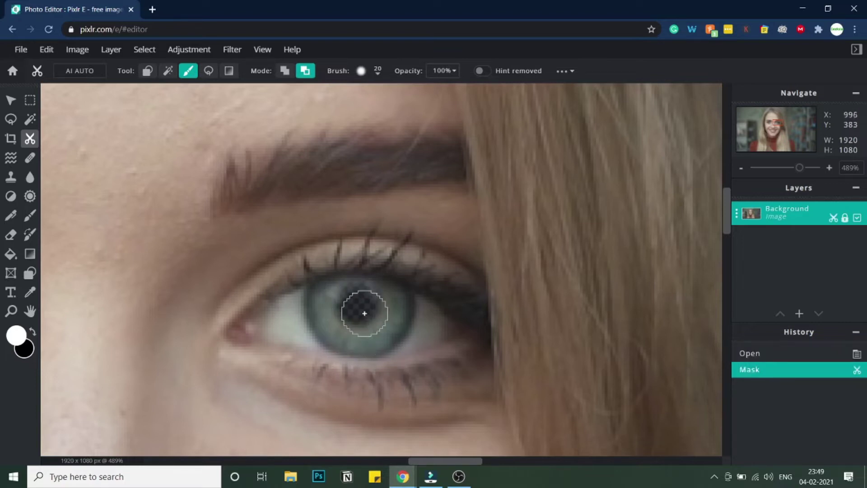
left_click(355, 309)
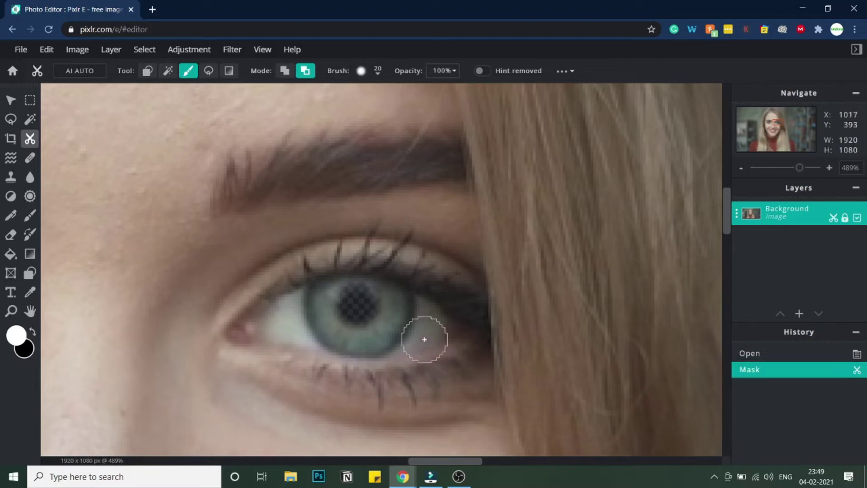
Quick export the cut-out image as a PNG.
left_click(20, 50)
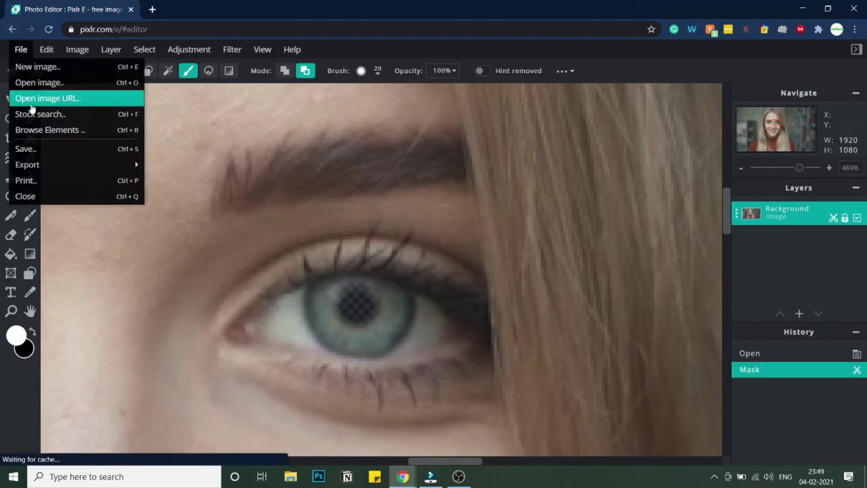
mouse_move(45, 165)
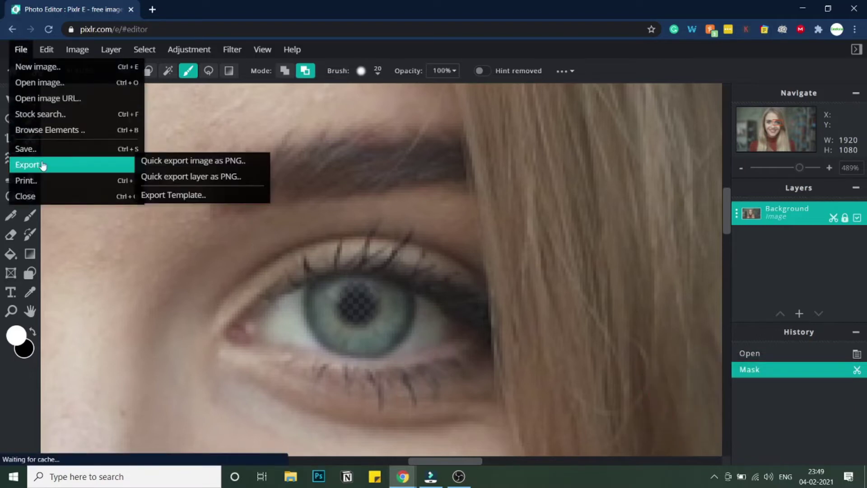
left_click(201, 165)
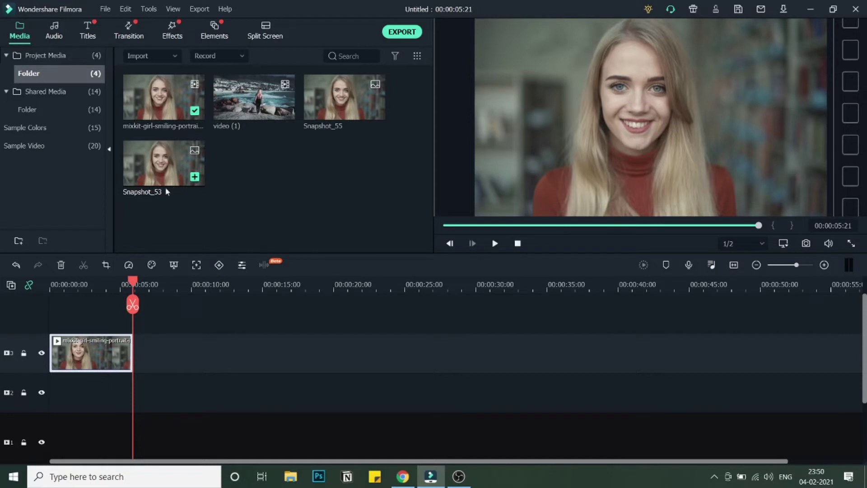
Place Snapshot_53 on the track above, starting at the portrait clip's end, and trim it to end at 00:00:06:18.
left_click_drag(174, 173, 136, 345)
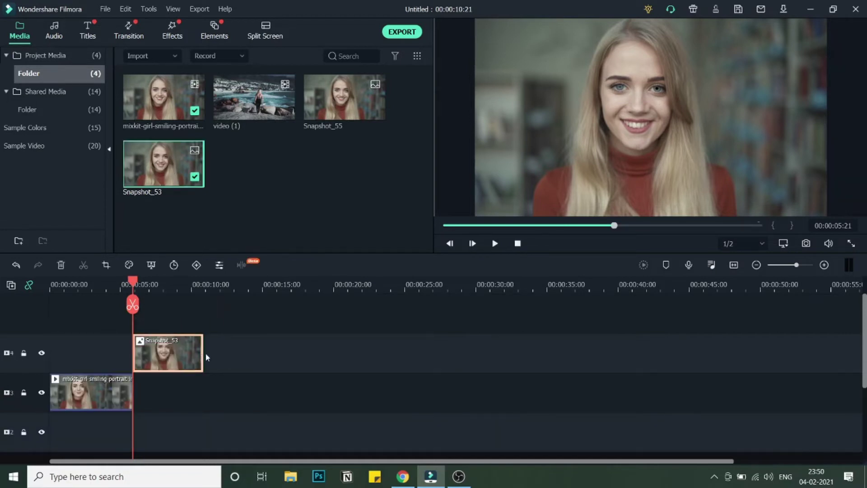
left_click(192, 353)
left_click_drag(202, 350, 152, 351)
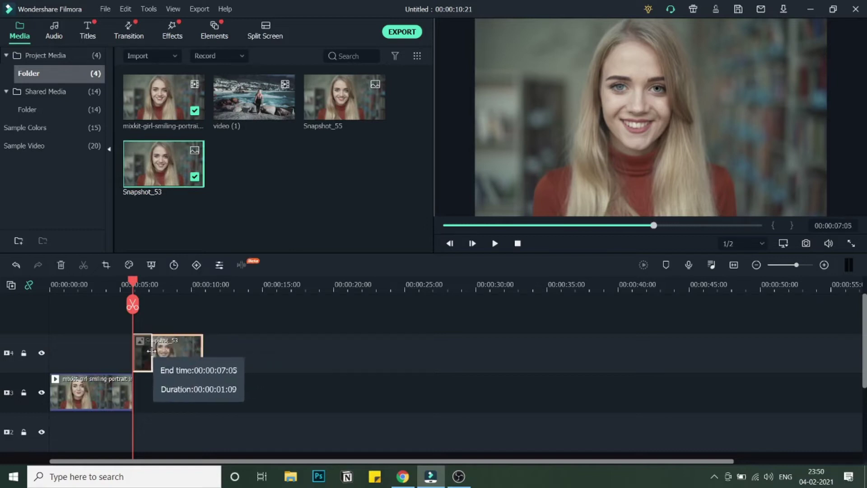
left_click(114, 392)
left_click_drag(150, 347, 143, 347)
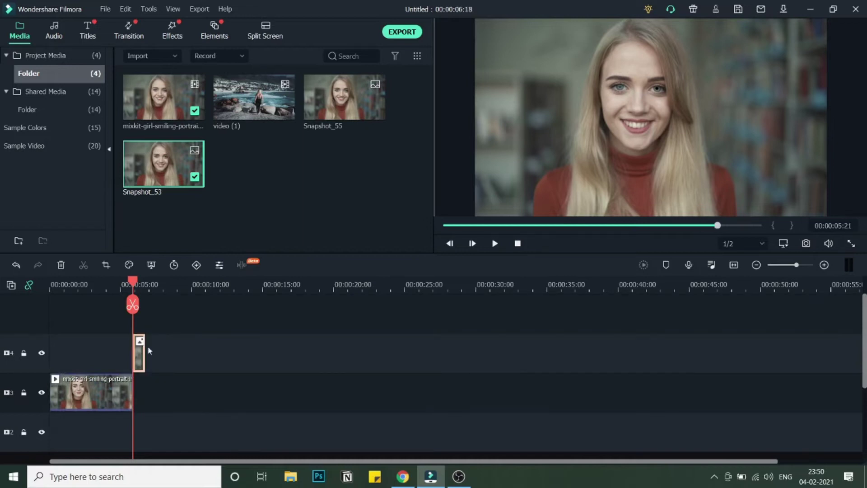
Add video (1) directly after the portrait clip, beneath the Snapshot_53 image, and scrub across the join to check it.
left_click_drag(253, 97, 134, 392)
scroll(172, 289, "up", 2)
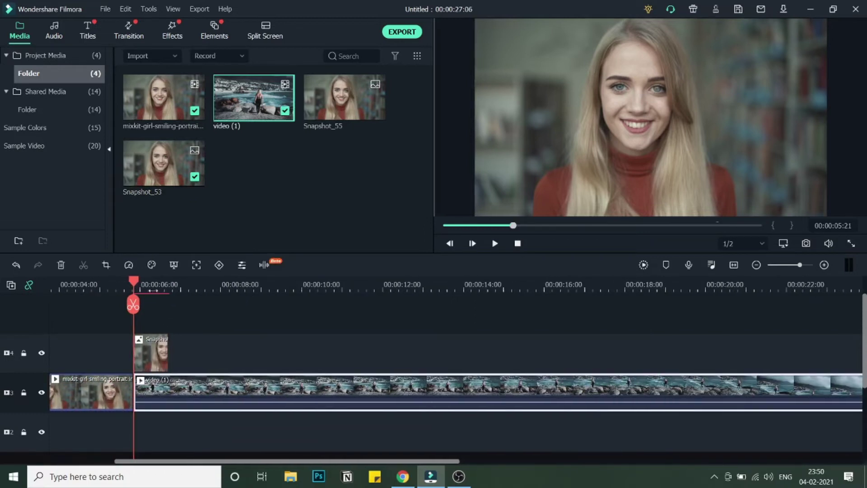
left_click(149, 287)
mouse_move(149, 286)
left_mouse_down()
mouse_move(122, 285)
mouse_move(159, 293)
mouse_move(135, 293)
mouse_move(147, 293)
left_mouse_up()
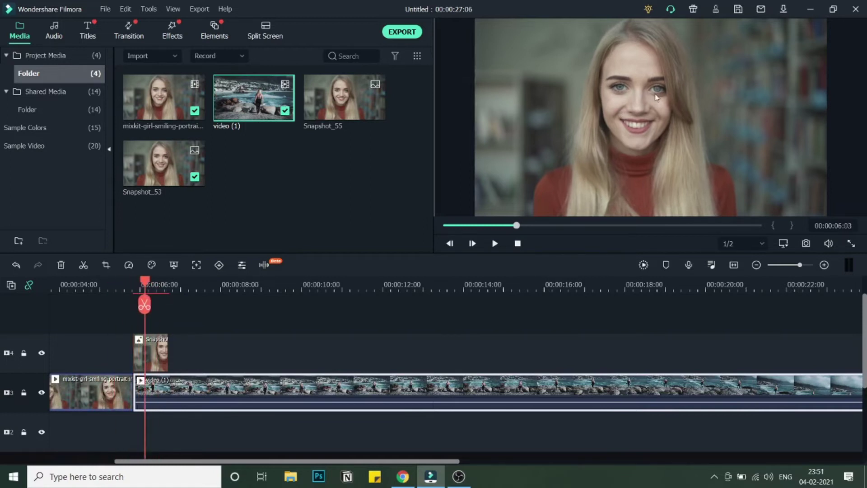
mouse_move(134, 281)
left_mouse_down()
mouse_move(155, 286)
mouse_move(130, 289)
left_mouse_up()
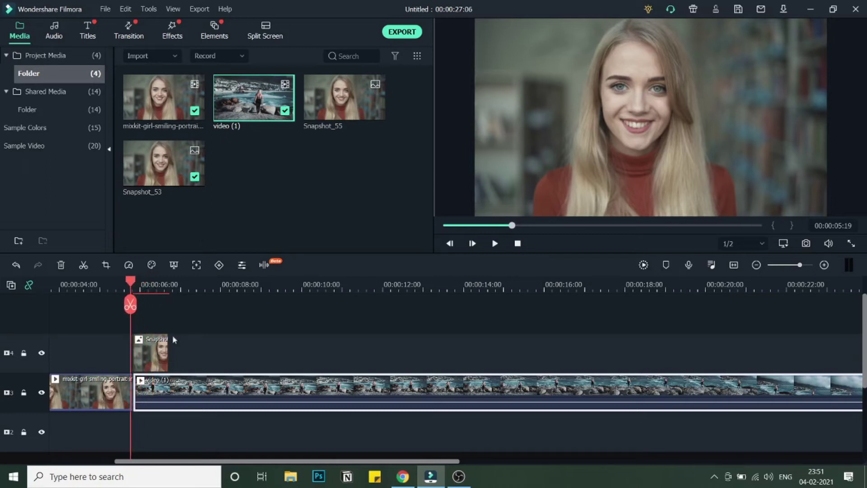
Add the Tilt-shift Circle utility effect above Snapshot_53 and trim it to the snapshot's length.
left_click(160, 350)
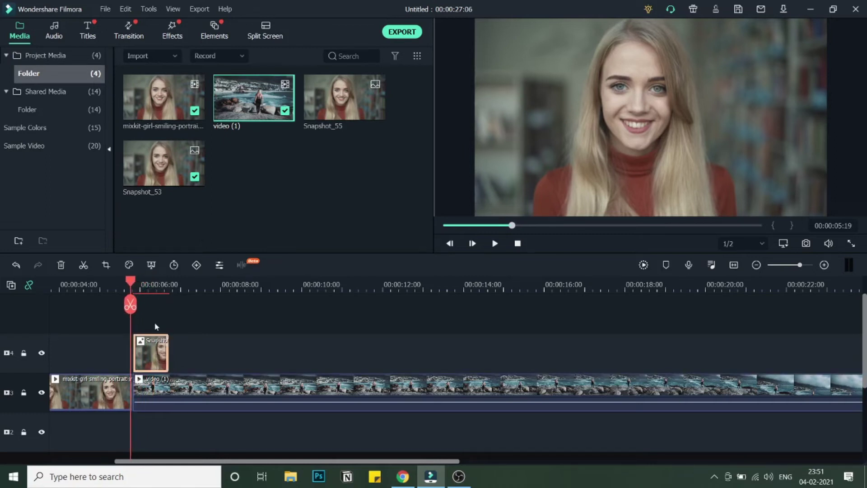
left_click(174, 33)
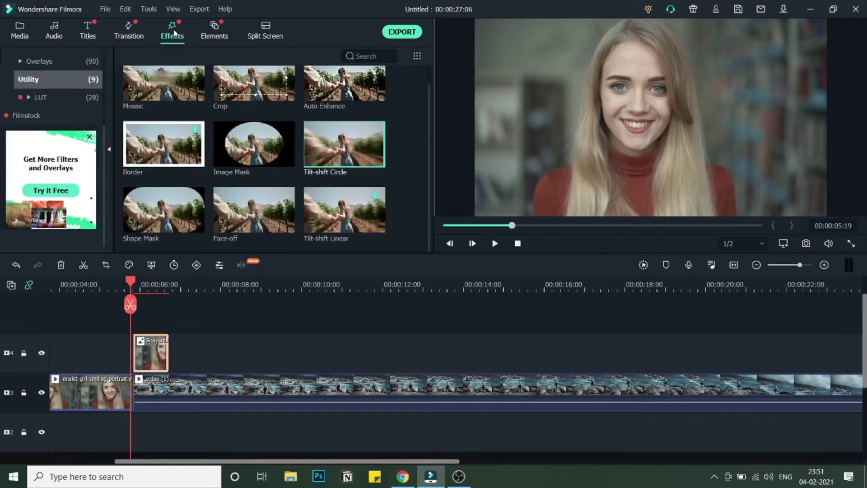
left_click(65, 98)
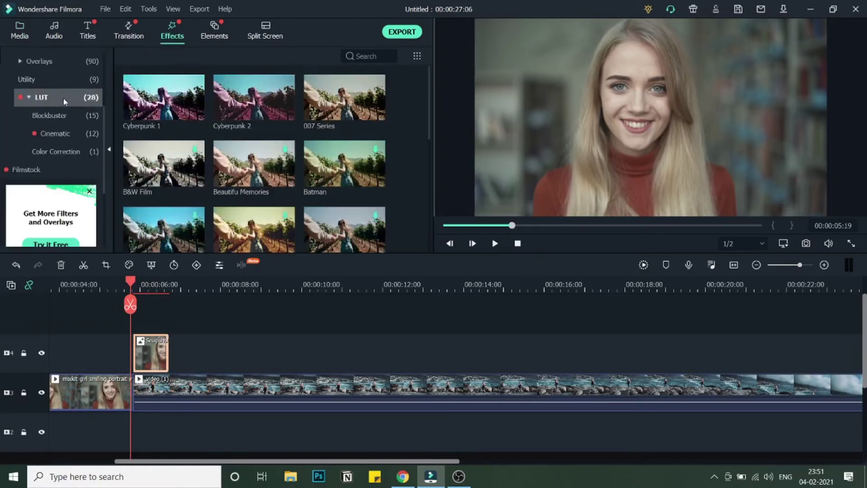
left_click(52, 84)
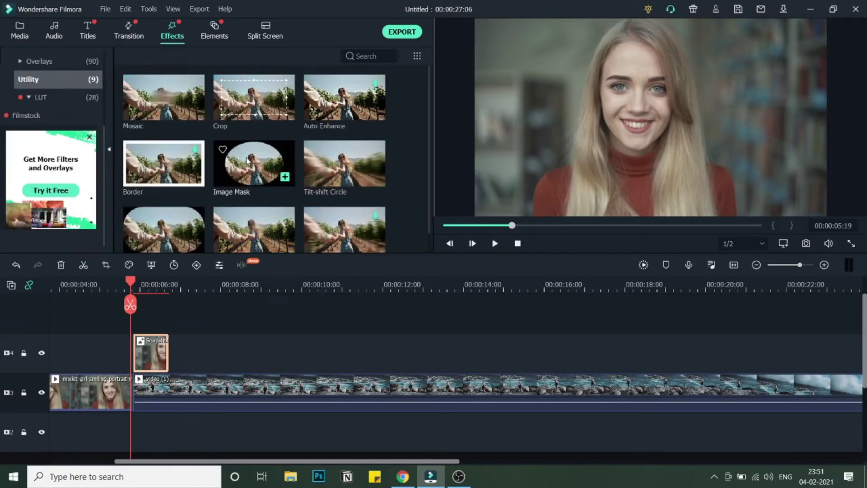
mouse_move(351, 176)
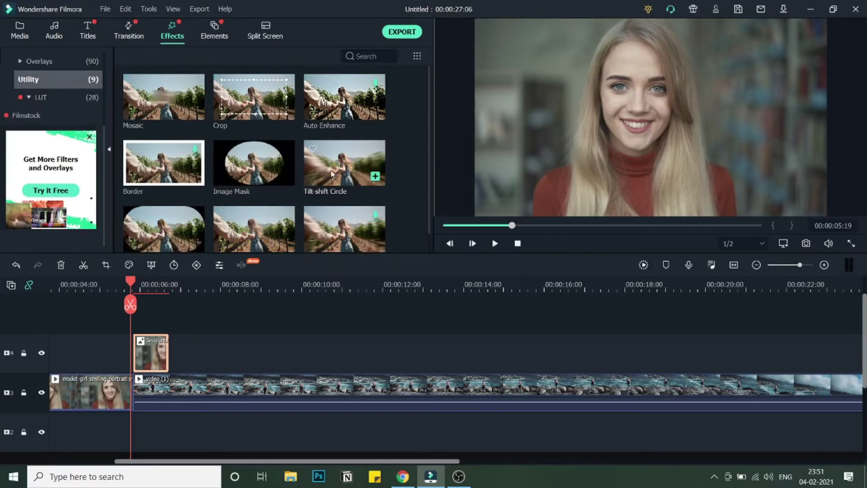
left_click_drag(329, 180, 187, 320)
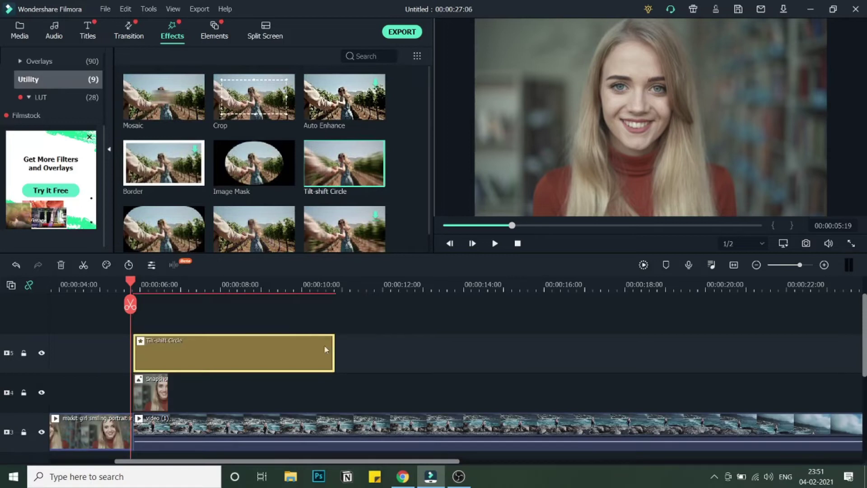
left_click_drag(334, 354, 168, 360)
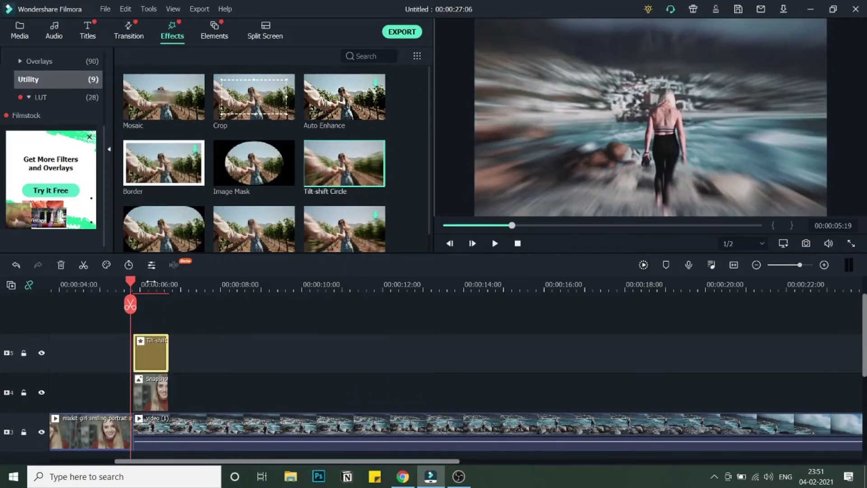
Set the Tilt-shift Circle's size to 0.14, centre it on the face at X 0.46 and Y 0.39, and lower its intensity.
left_click(149, 285)
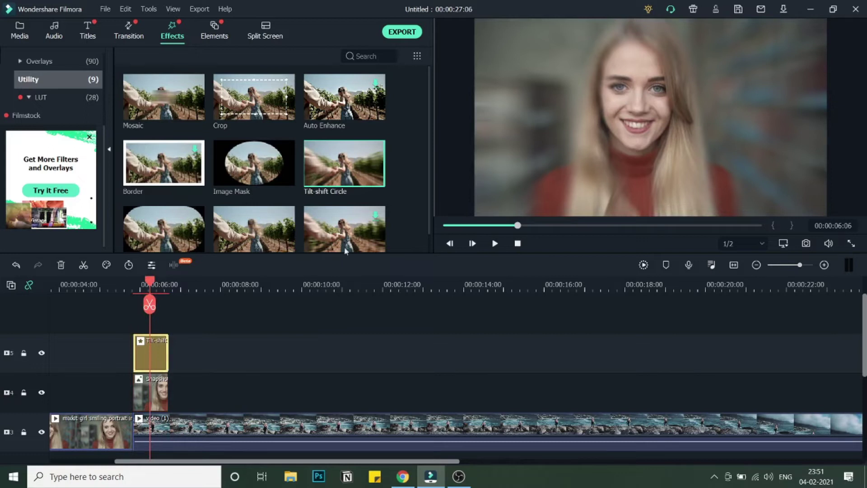
double_click(159, 350)
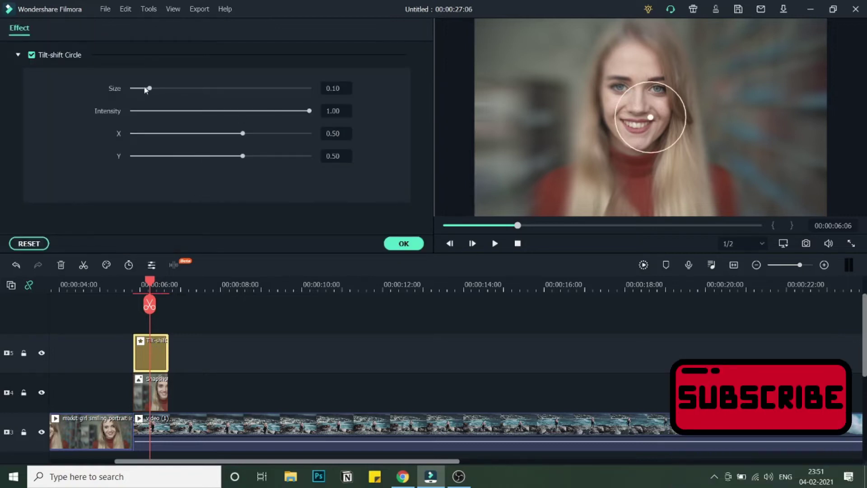
left_click_drag(150, 88, 157, 88)
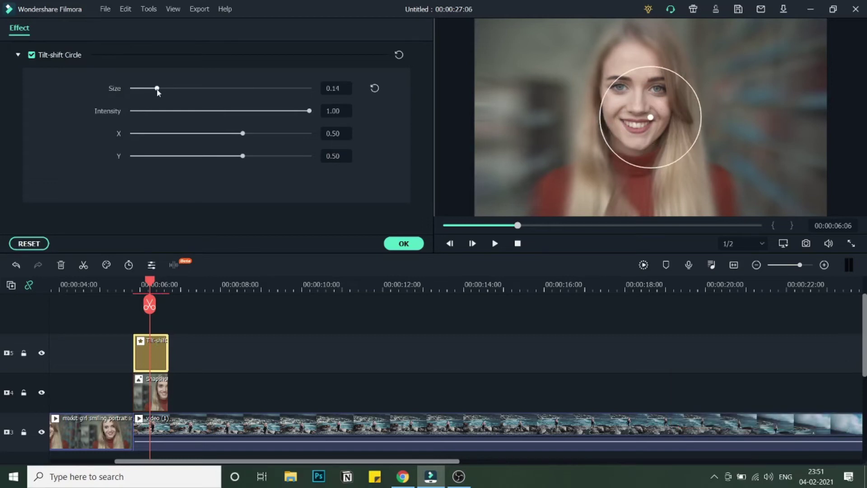
left_click_drag(623, 122, 635, 98)
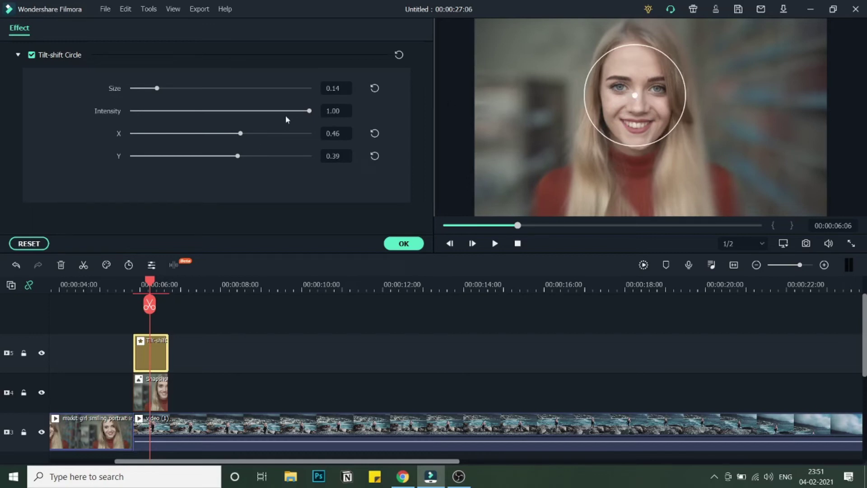
left_click_drag(309, 111, 269, 110)
left_click(403, 244)
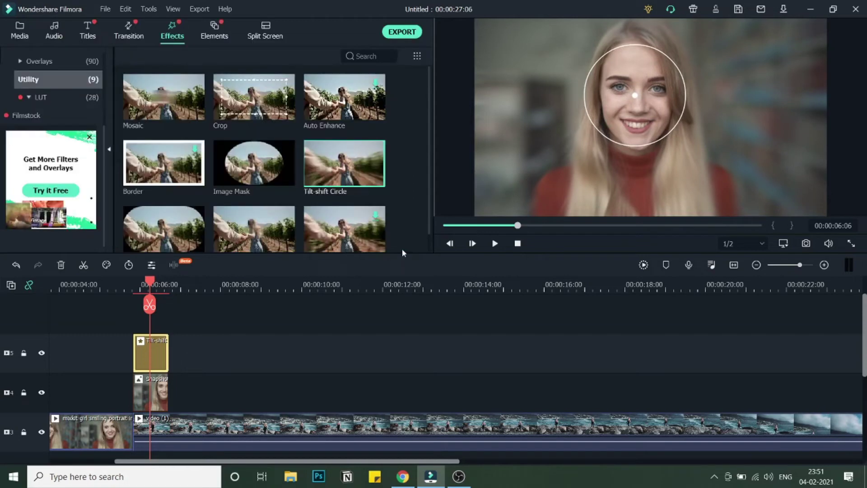
left_click(259, 321)
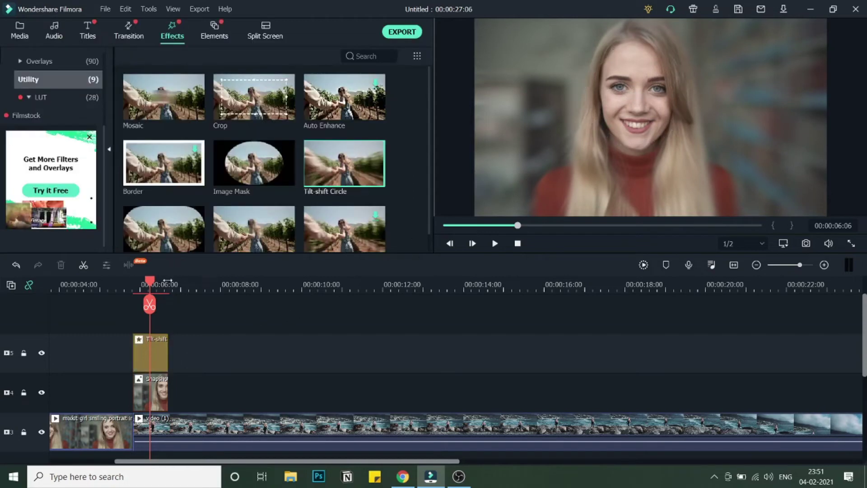
Apply Pan & Zoom to Snapshot_53 with a 131 x 74 end frame centred on the eye beside the hair.
mouse_move(144, 282)
left_mouse_down()
mouse_move(127, 282)
mouse_move(154, 288)
mouse_move(135, 285)
left_mouse_up()
left_click(164, 387)
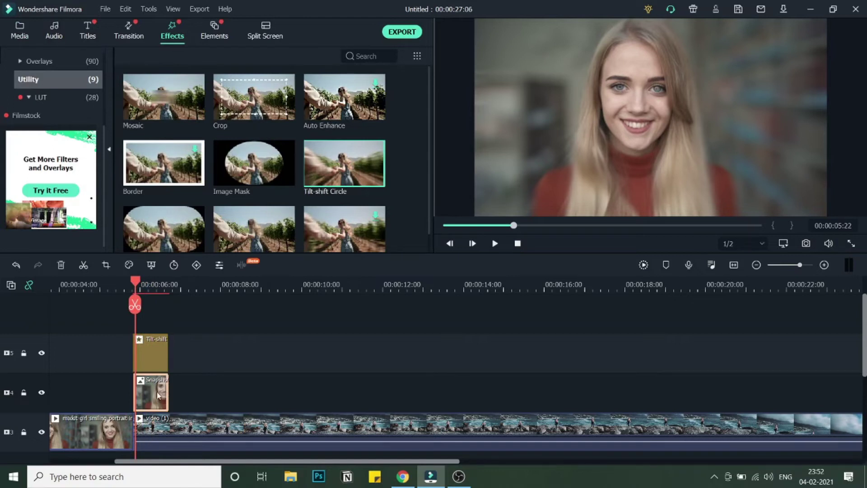
left_click(106, 265)
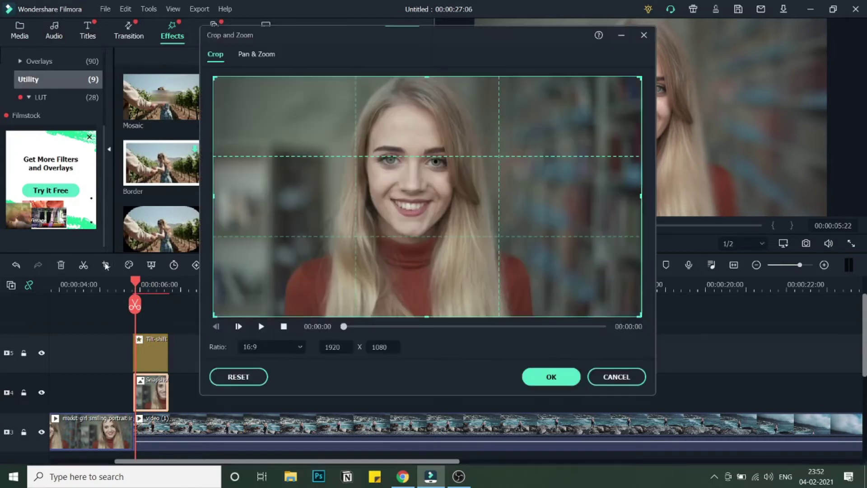
left_click(266, 55)
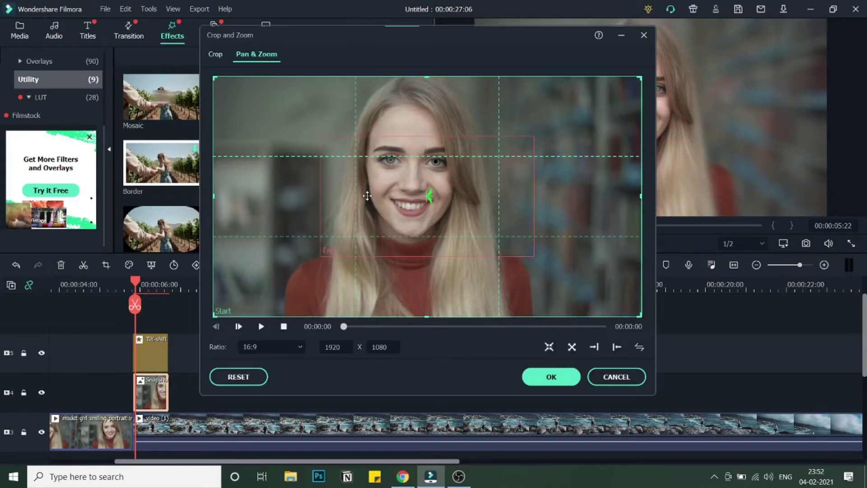
left_click(340, 199)
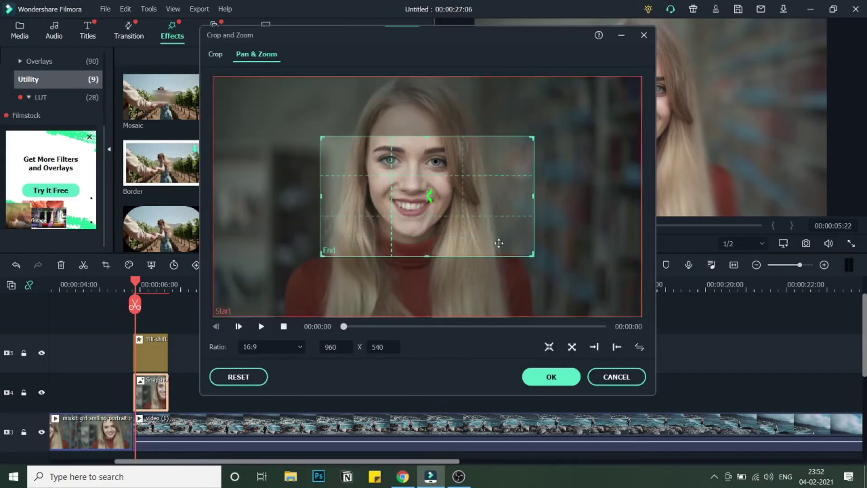
left_click_drag(533, 256, 348, 152)
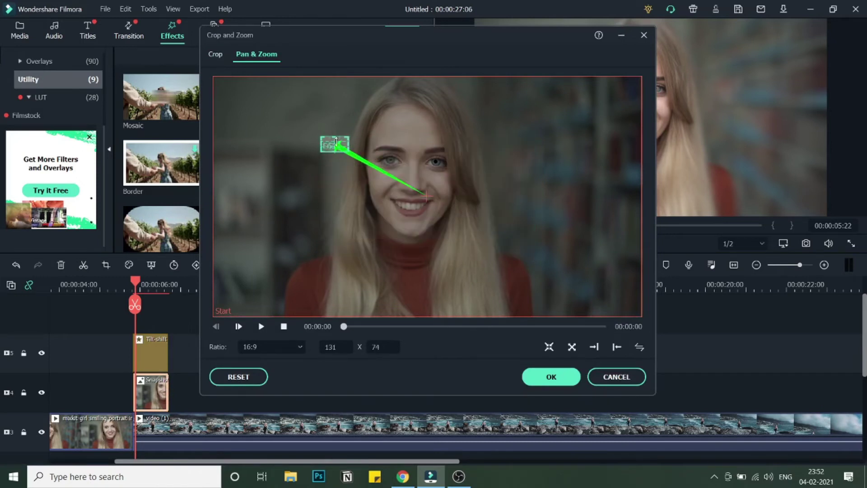
left_click_drag(335, 144, 430, 165)
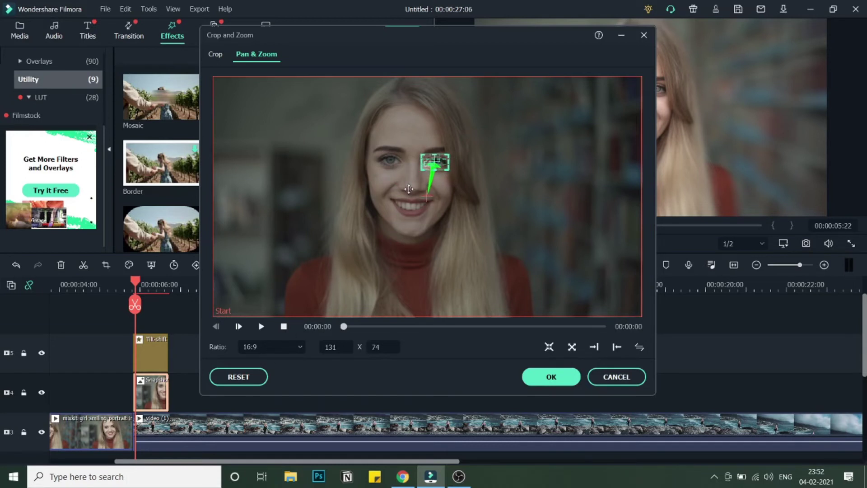
left_click(551, 377)
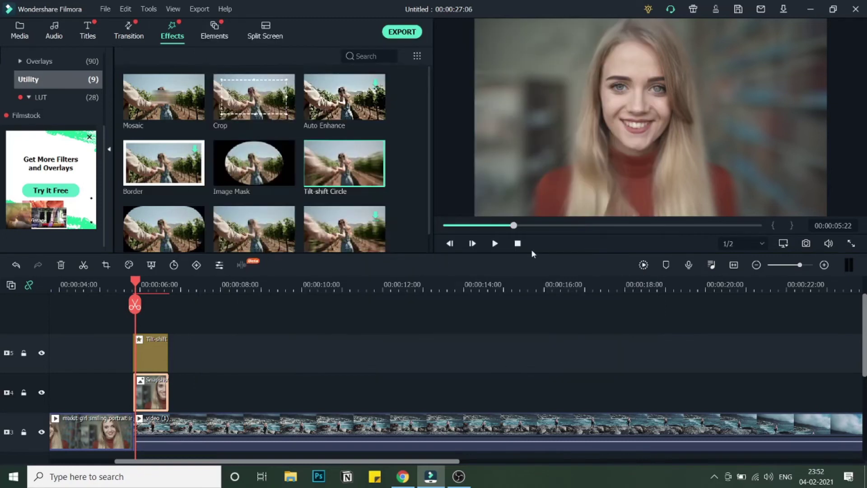
Play the snapshot's zoom into the second video and return the playhead to before the transition.
left_click(495, 243)
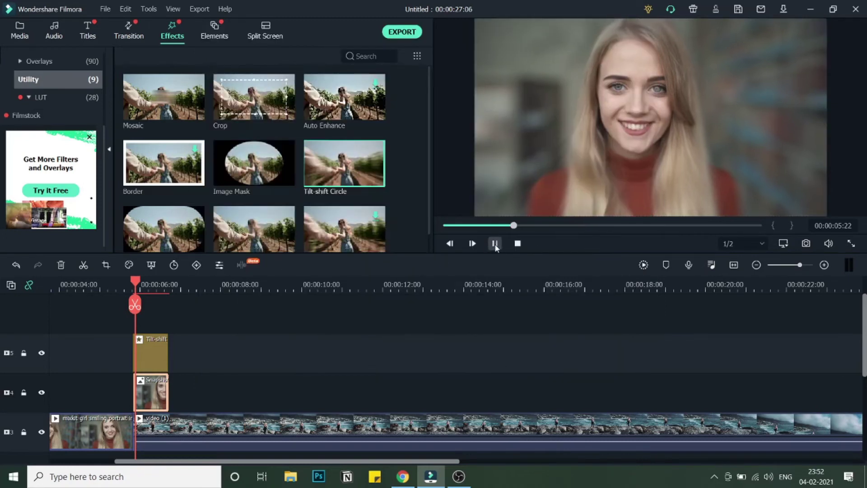
left_click(495, 244)
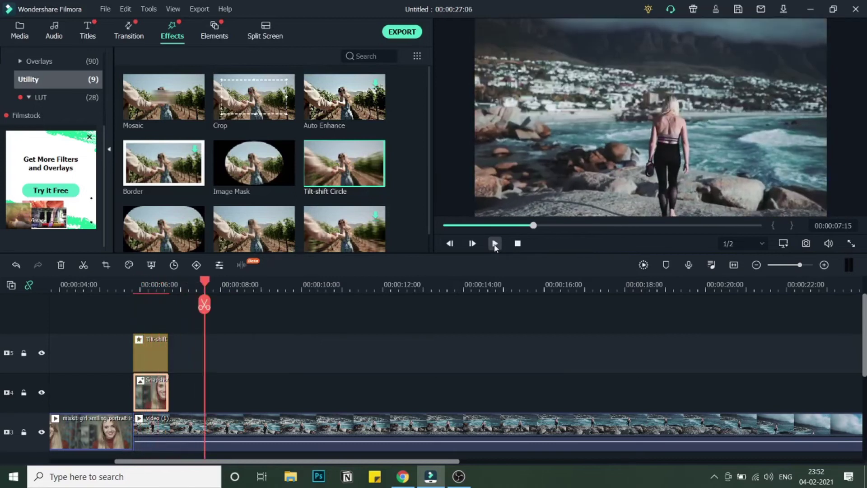
left_click_drag(204, 283, 95, 285)
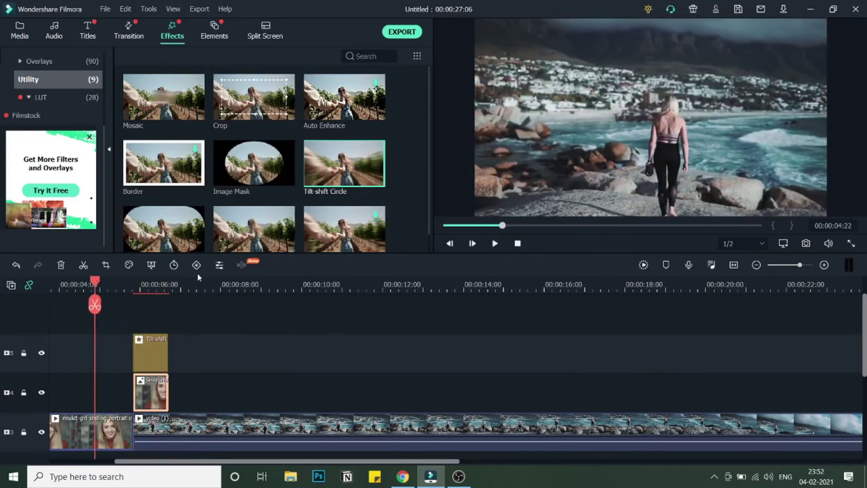
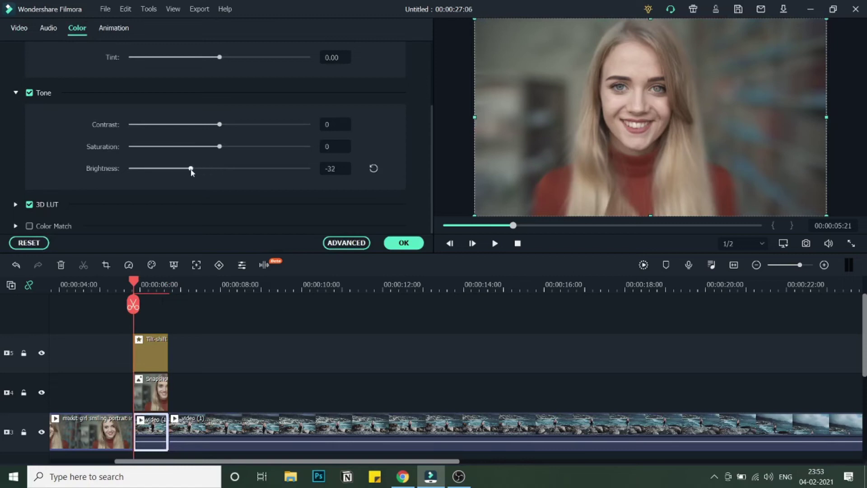
Set the short video (1) segment's contrast to -39, saturation to -36 and brightness to -42, and lower its white balance temperature.
left_click_drag(220, 130, 186, 126)
left_click_drag(220, 149, 203, 147)
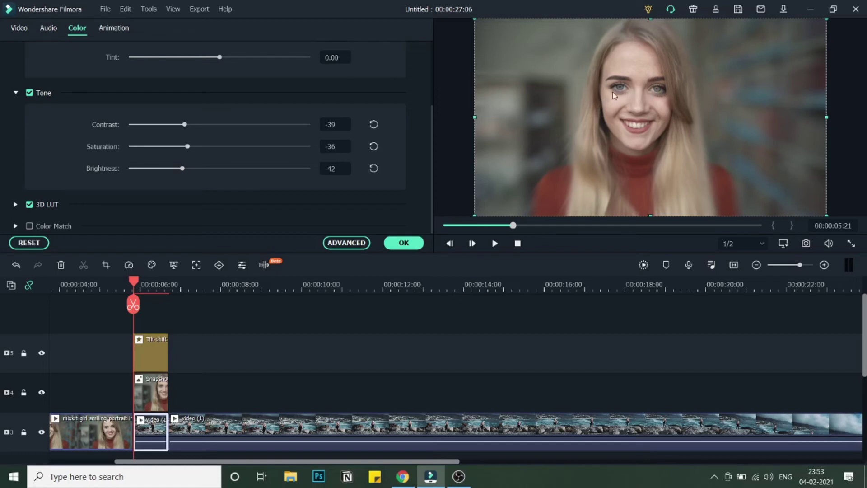
scroll(362, 118, "up", 3)
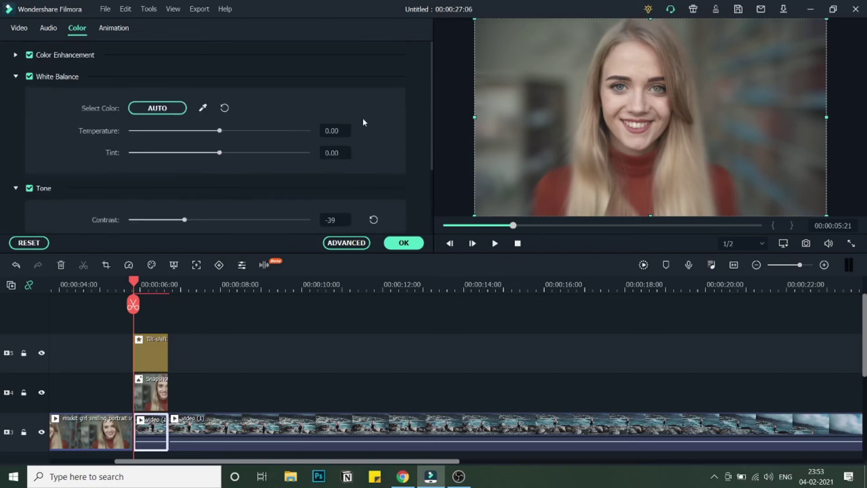
left_click_drag(219, 134, 204, 130)
left_click(398, 244)
Play back the eye transition from the end of the portrait clip to review the zoom and colour change.
left_click_drag(133, 282, 107, 283)
left_click(496, 246)
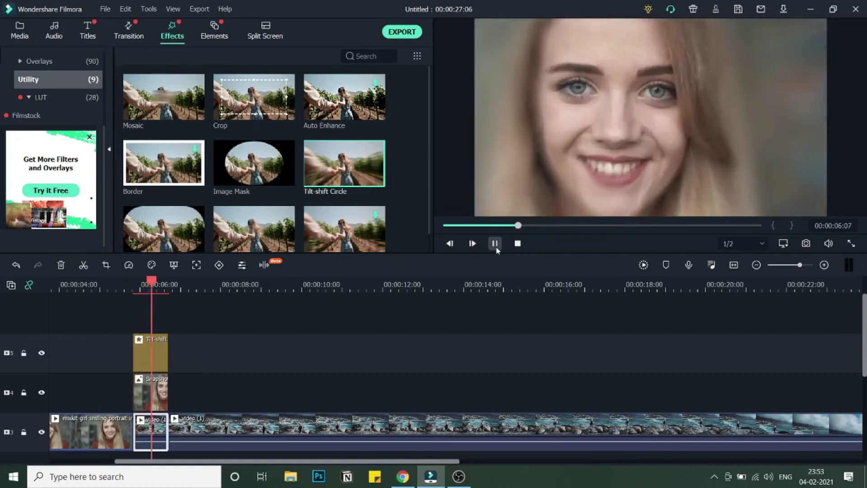
left_click(495, 244)
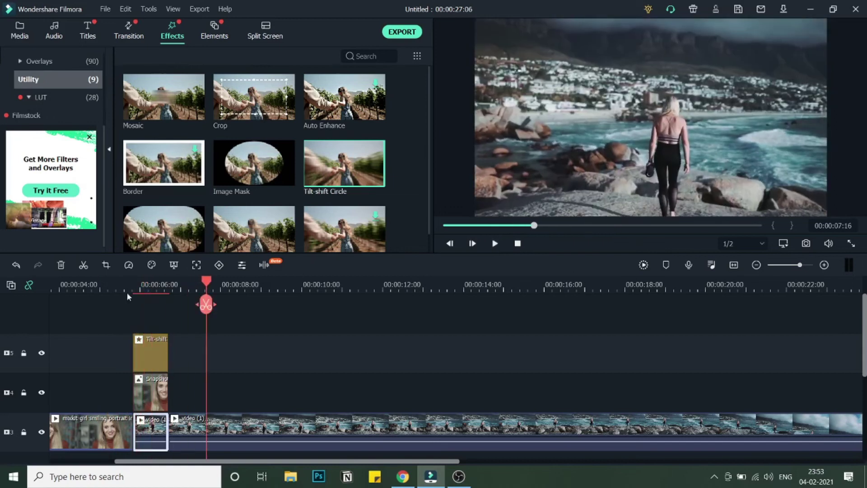
left_click(128, 288)
left_click(495, 245)
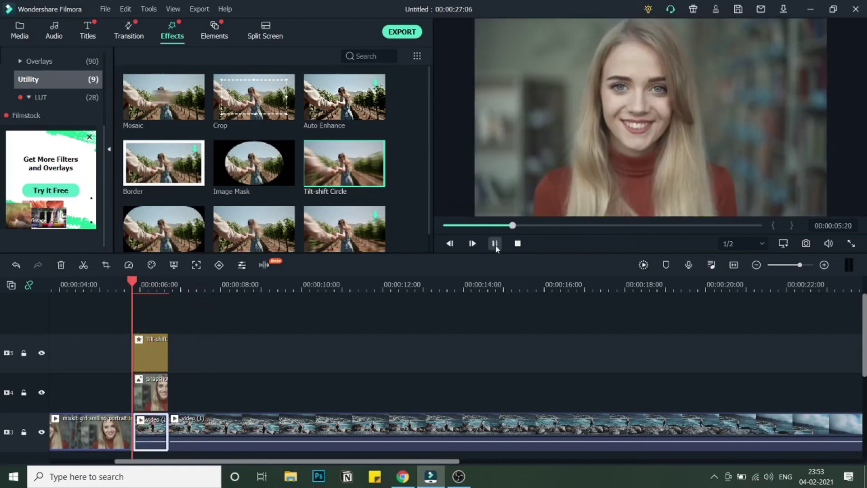
Replay the transition from about 4 seconds on the timeline, pausing partway through the zoom into the eye.
left_click(494, 245)
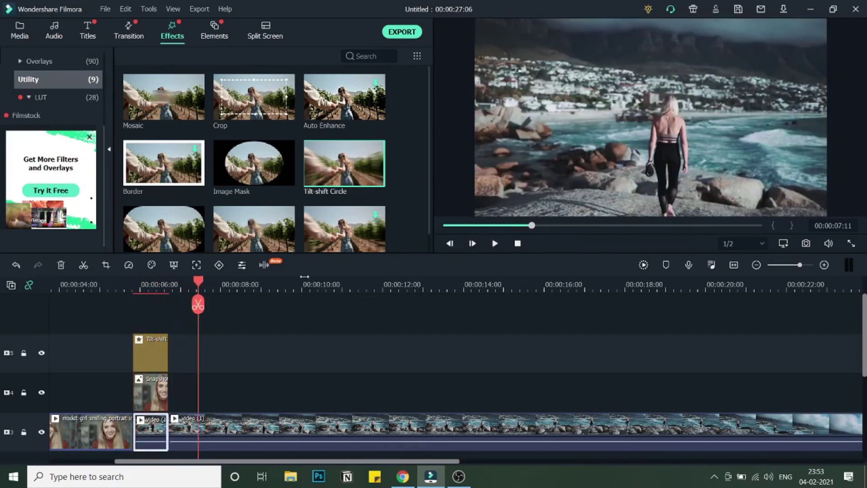
left_click(120, 291)
left_click(90, 286)
left_click(495, 244)
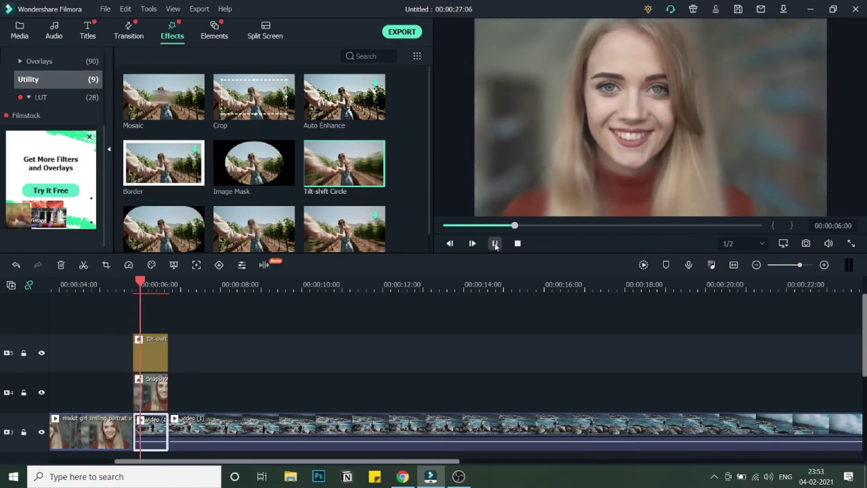
left_click(495, 244)
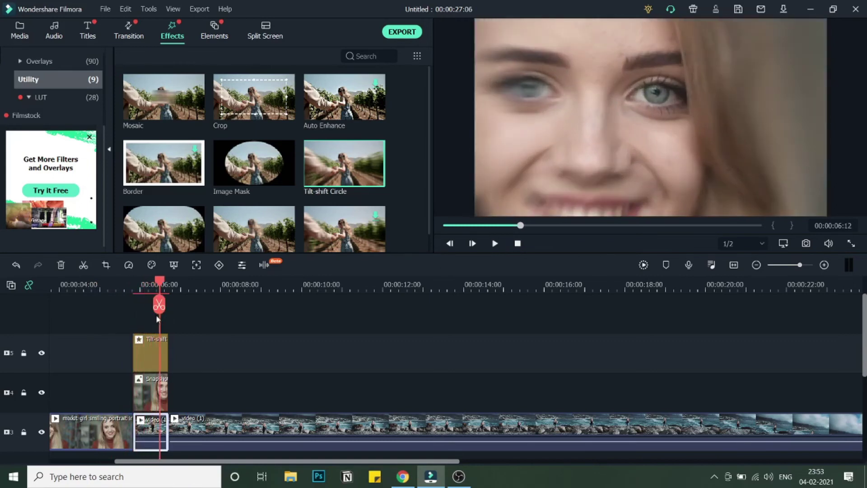
Shorten the eye snapshot and the Tilt-shift Circle effect above it so both end at 00:00:06:15.
left_click_drag(156, 299, 161, 287)
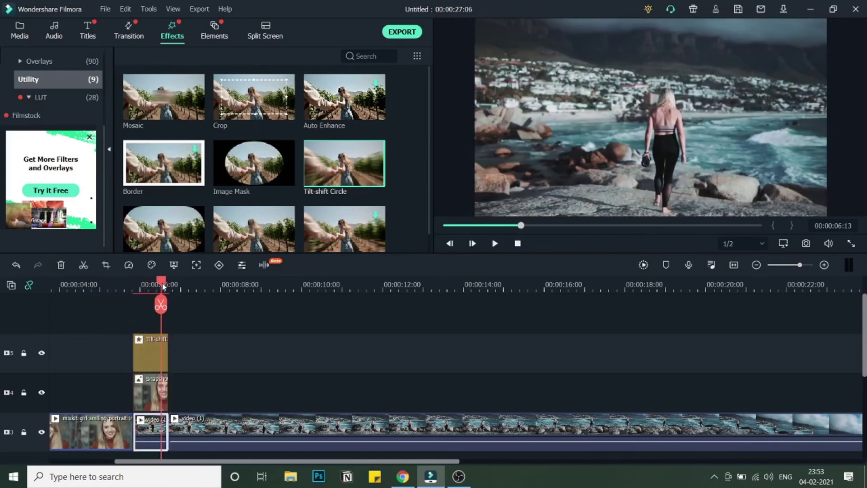
left_click(162, 391)
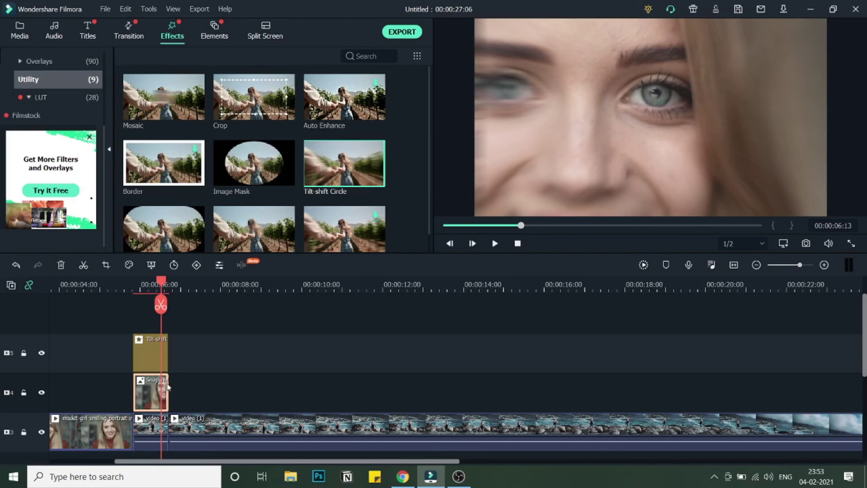
left_click_drag(168, 382, 162, 383)
left_click(165, 356)
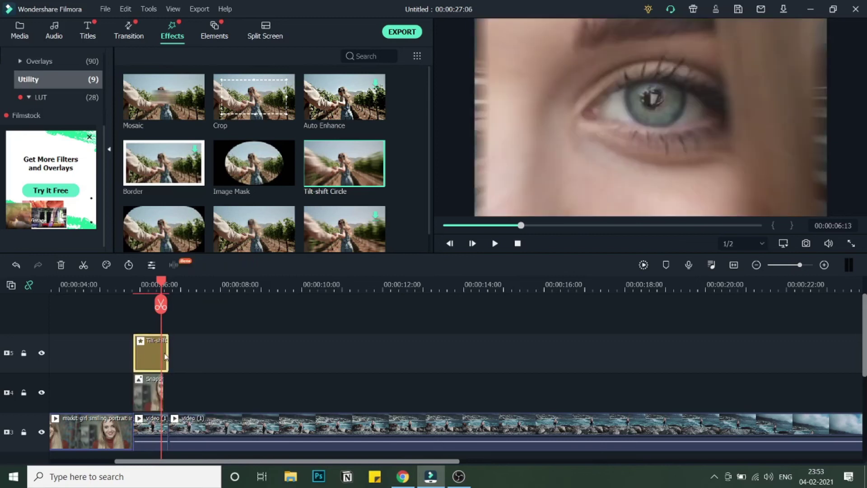
left_click_drag(169, 353, 164, 352)
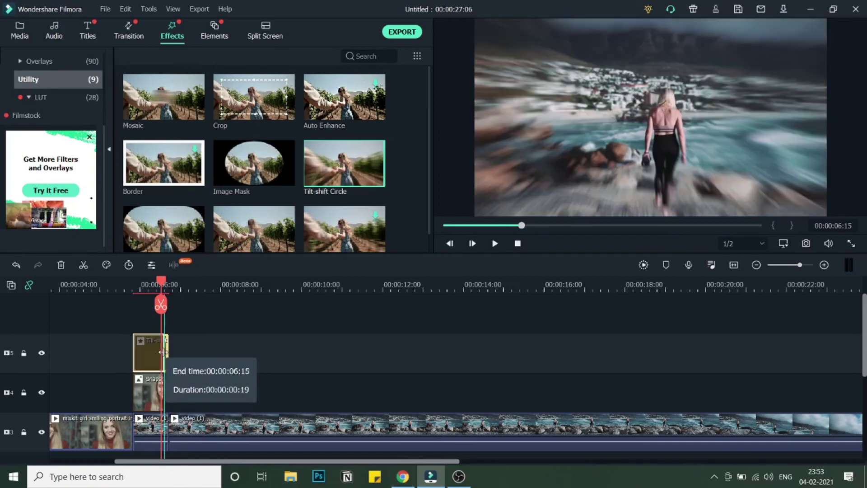
Play the shortened eye zoom transition several times, starting within the zoom and then from near the end of the portrait clip.
left_click(143, 284)
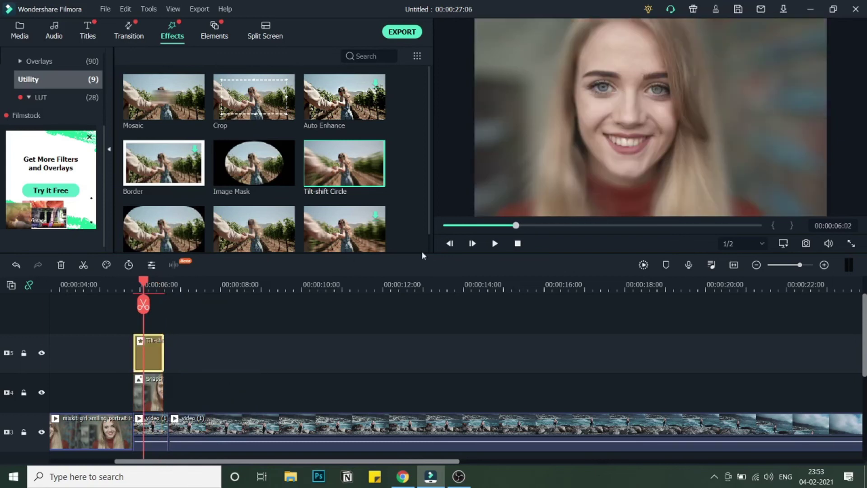
left_click(495, 245)
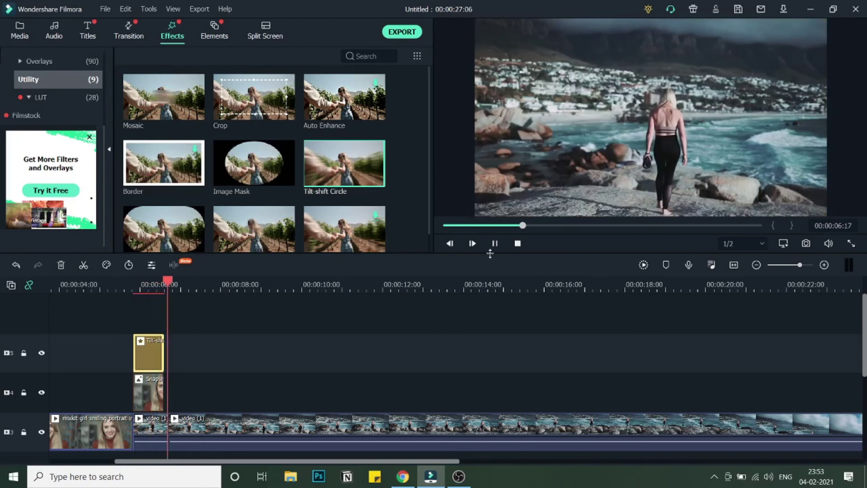
left_click(496, 246)
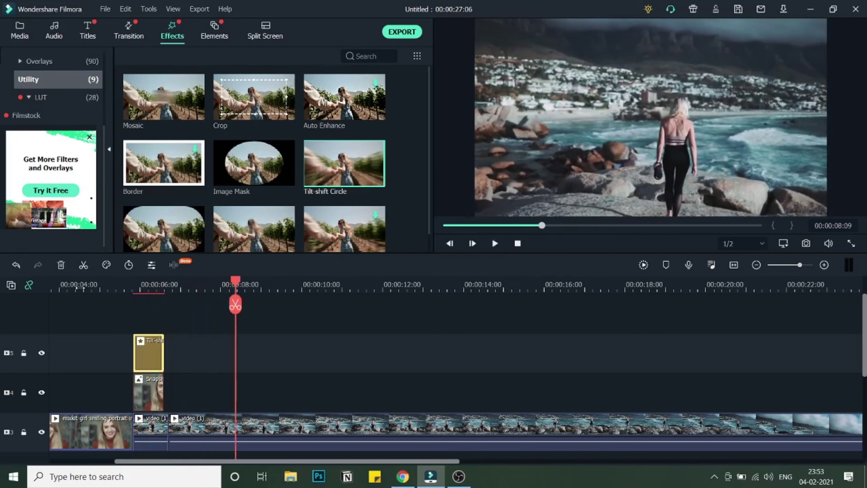
left_click(112, 286)
left_click(495, 244)
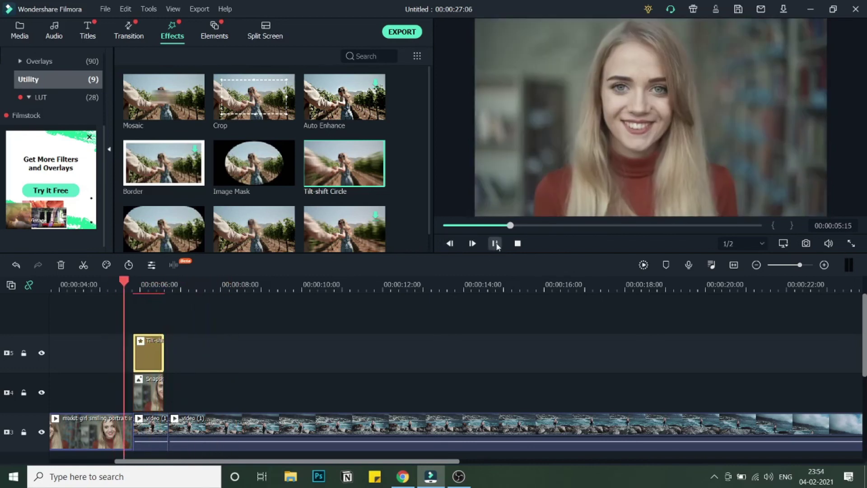
left_click(495, 244)
left_click(122, 293)
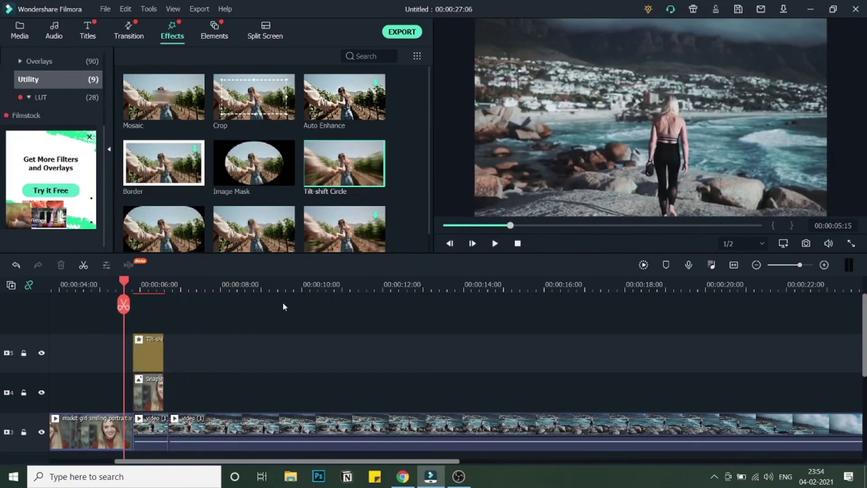
left_click(498, 244)
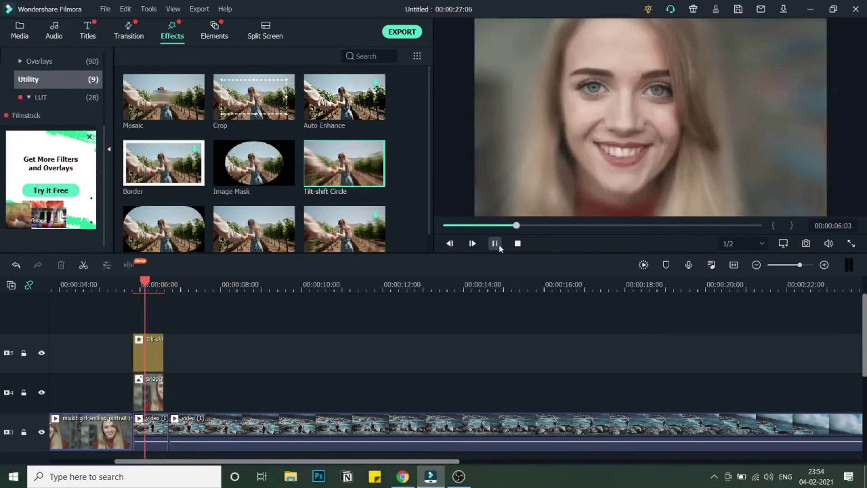